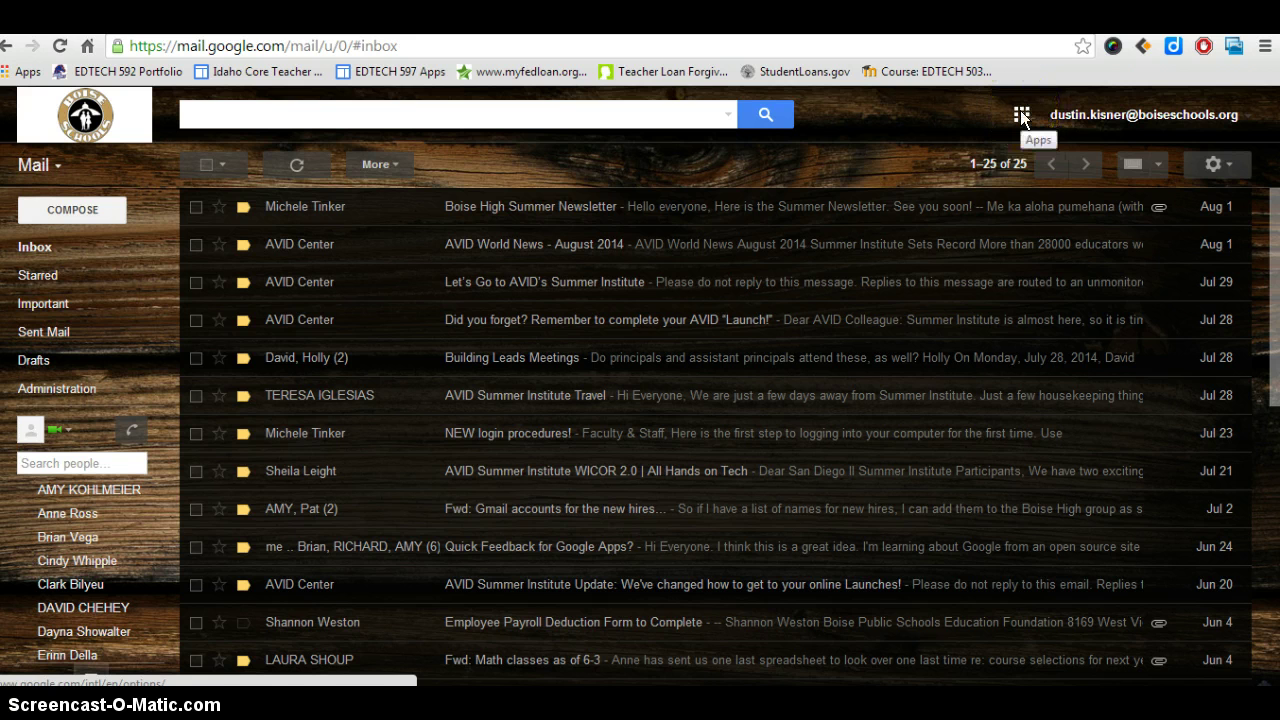
# Open the full list of Google products from the Gmail inbox.
pyautogui.click(1021, 116)
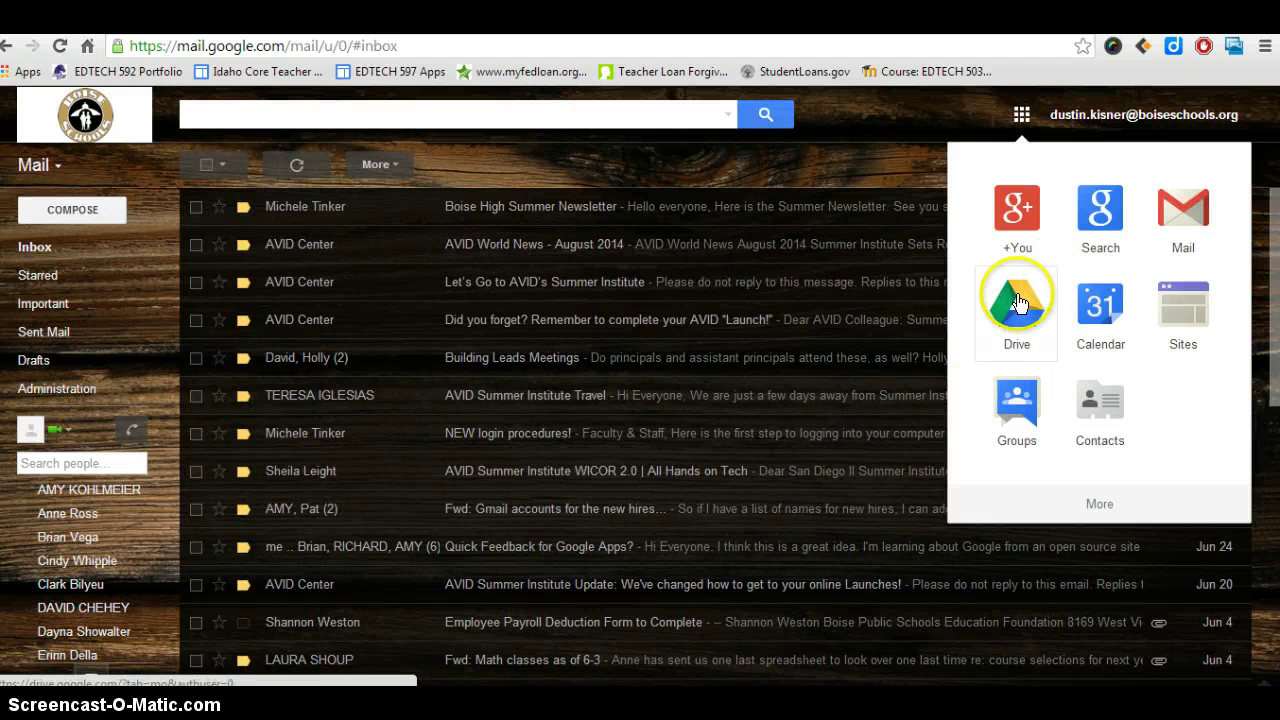
pyautogui.click(1020, 331)
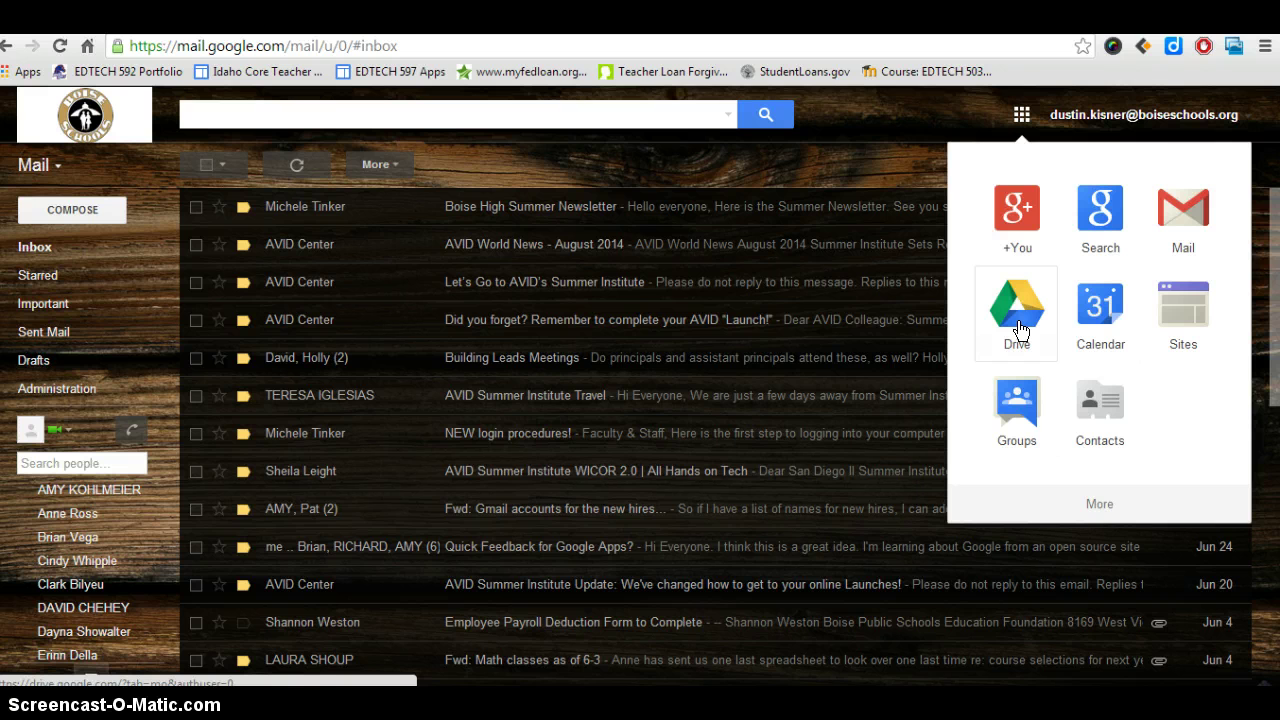
pyautogui.click(1025, 327)
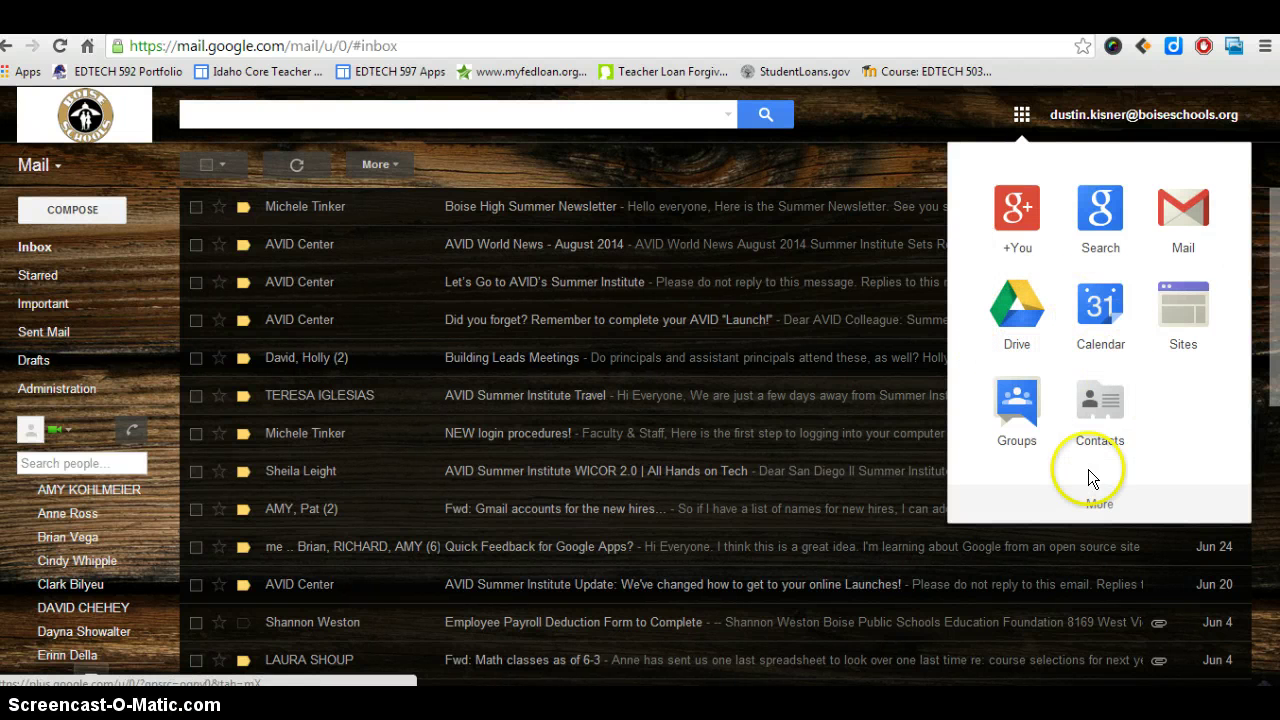
pyautogui.click(1097, 516)
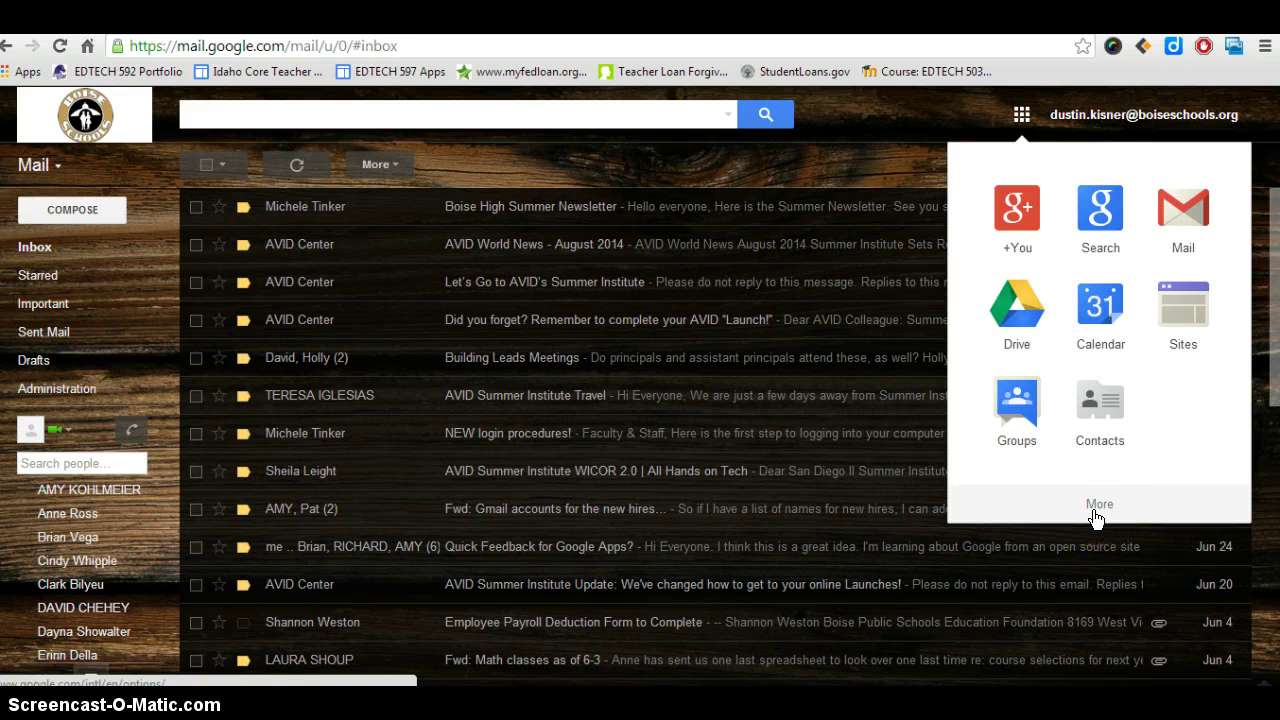
pyautogui.click(1097, 516)
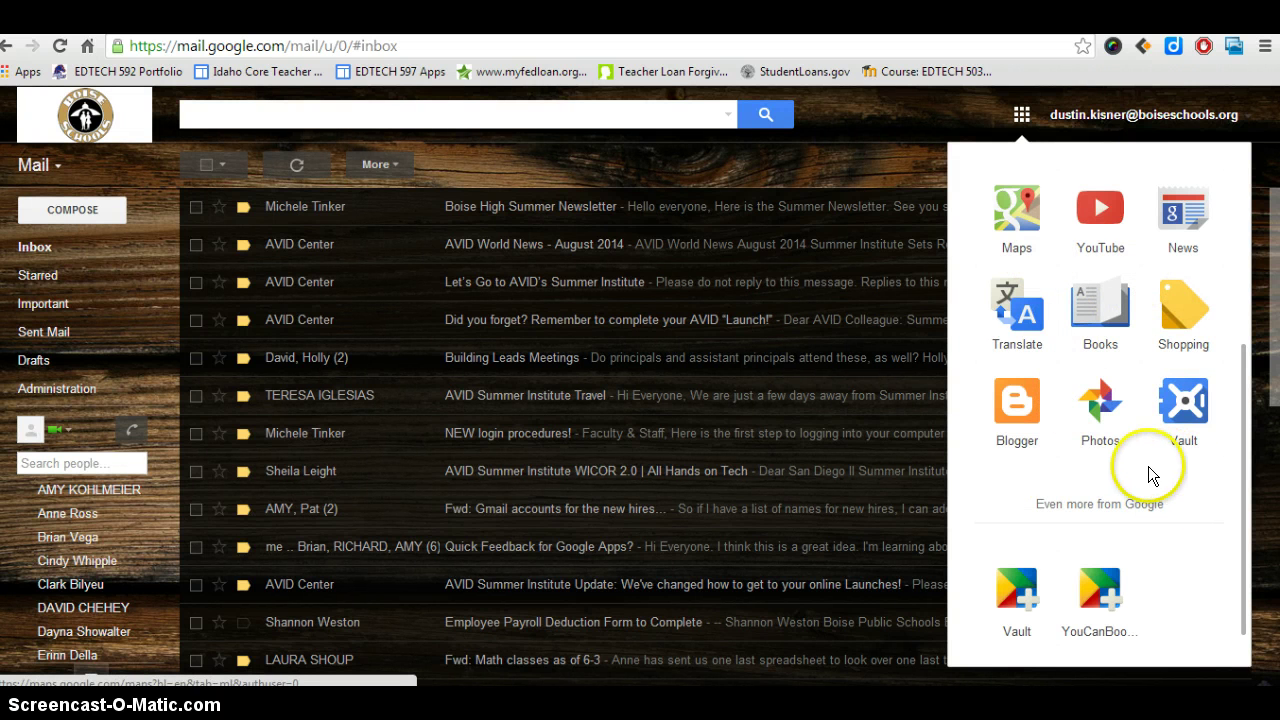
pyautogui.click(1070, 507)
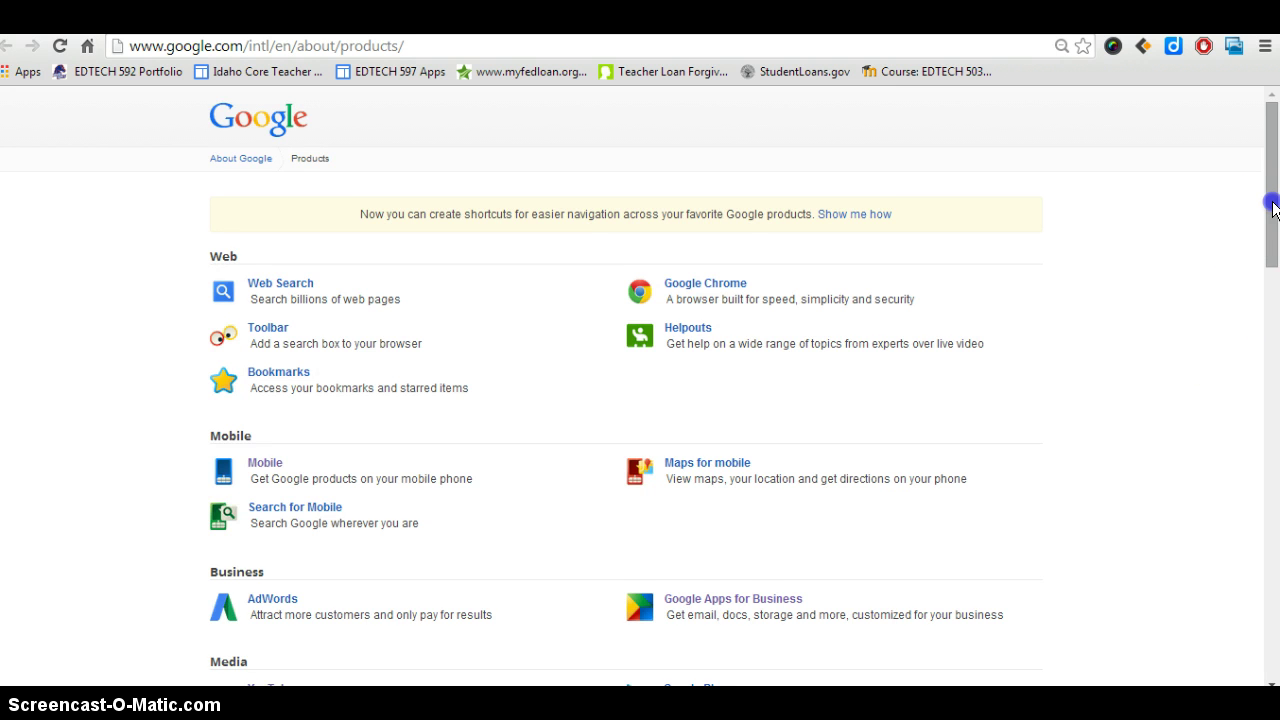
# Open Google Drive from the Home & Office section of the products page.
pyautogui.moveTo(1272, 200); pyautogui.dragTo(1273, 233)
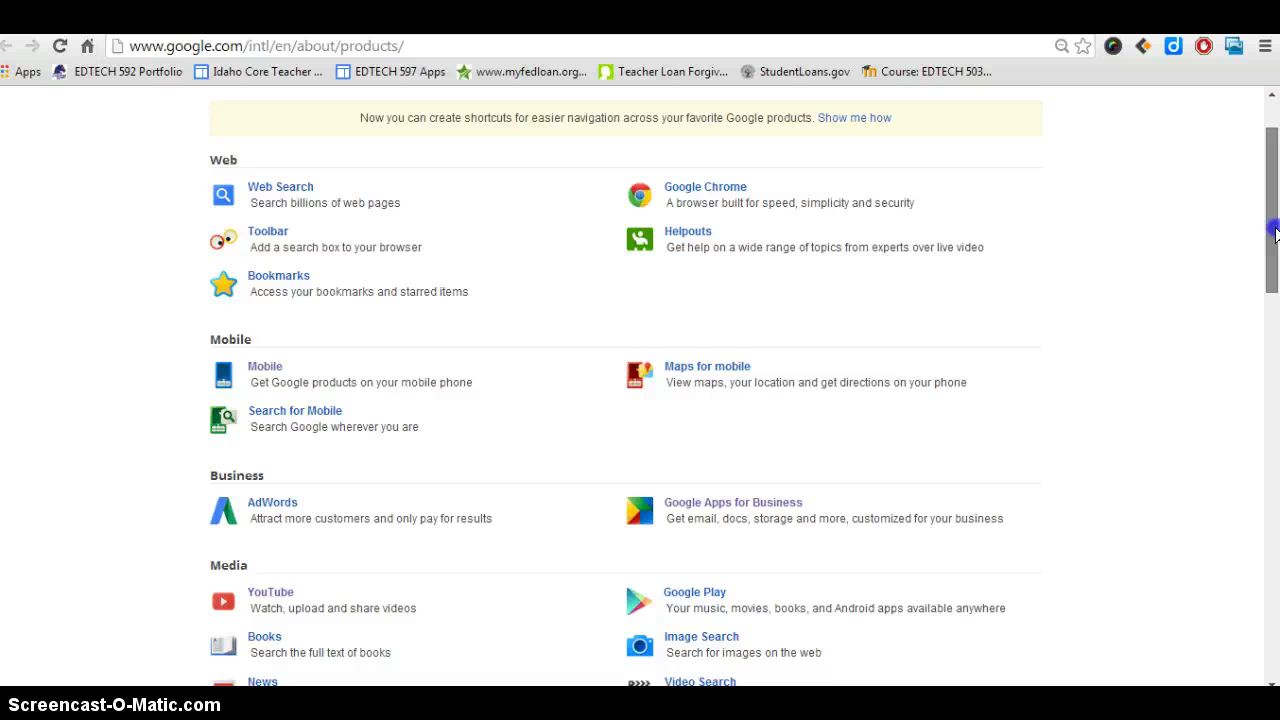
pyautogui.moveTo(1274, 232); pyautogui.dragTo(1275, 494)
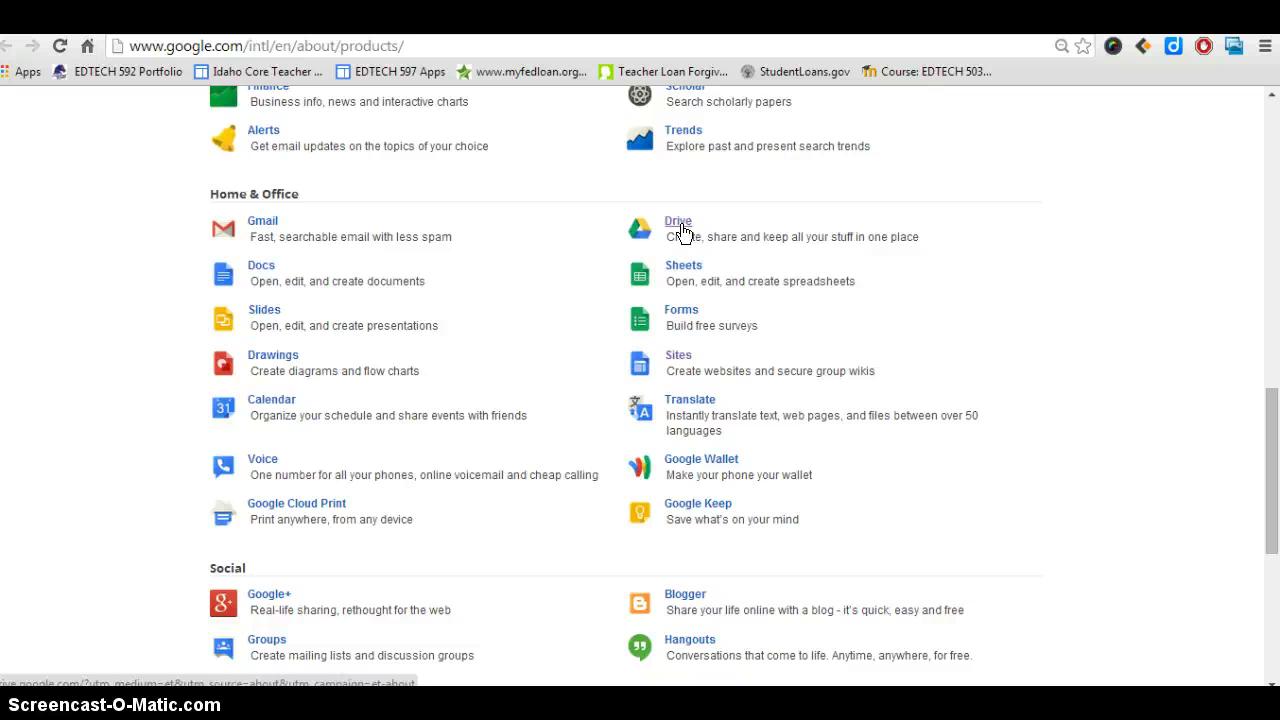
pyautogui.click(681, 232)
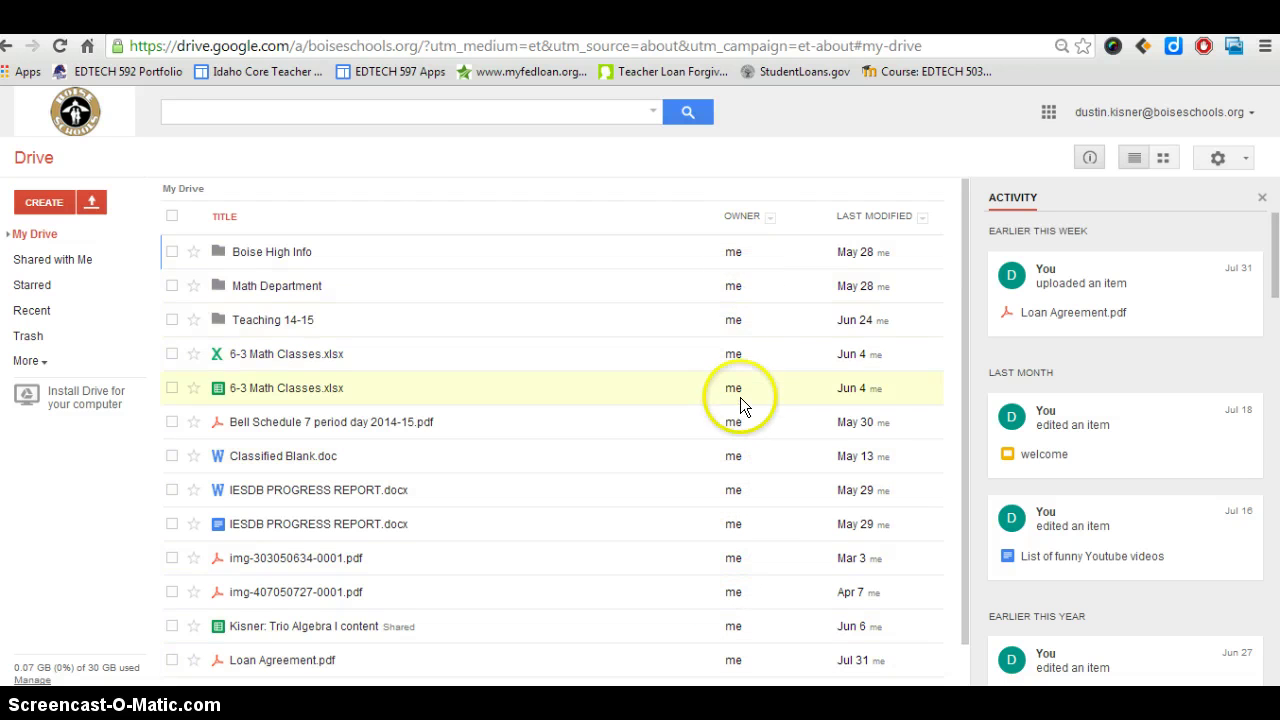
# View the files in Shared with Me, My Drive and Starred.
pyautogui.moveTo(739, 492)
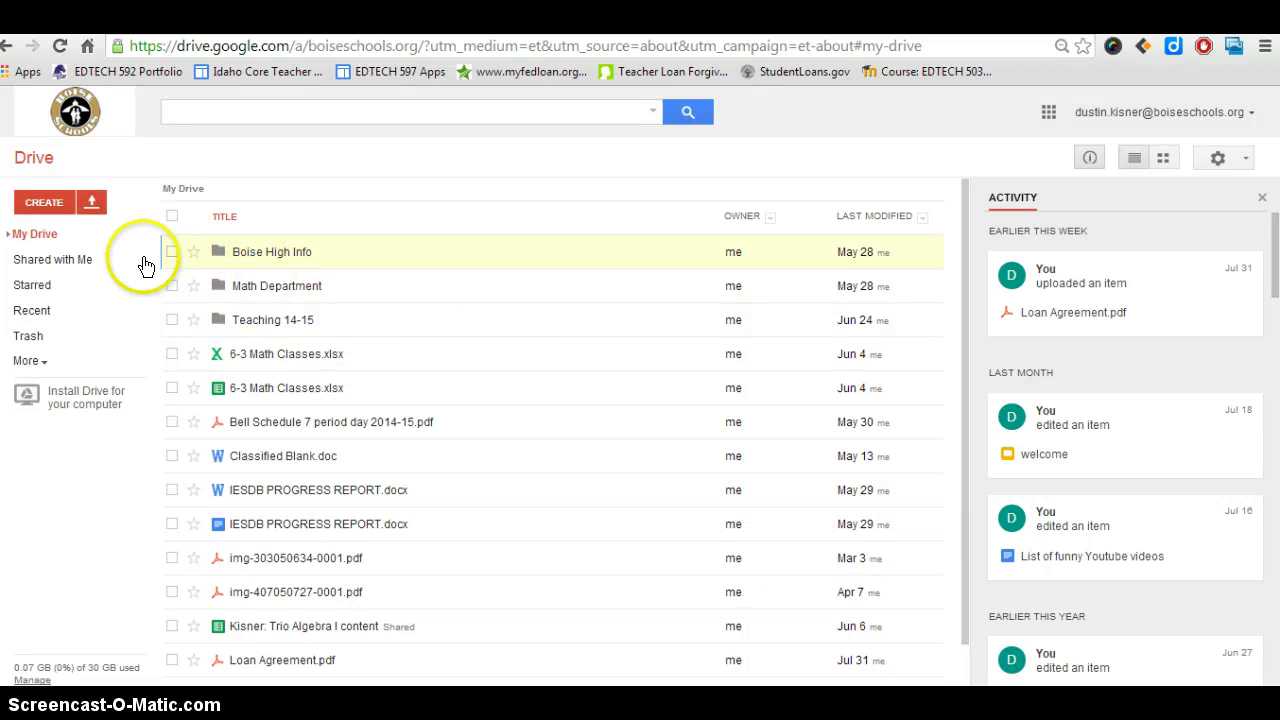
pyautogui.click(116, 266)
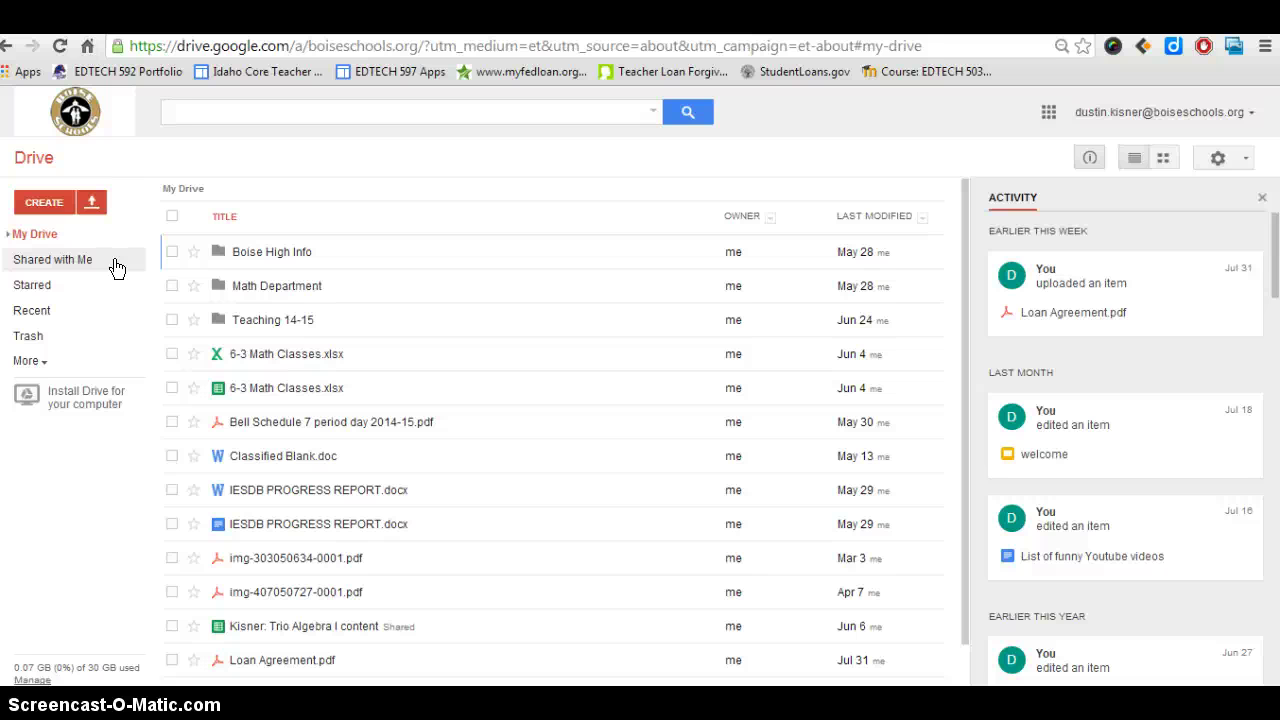
pyautogui.click(64, 260)
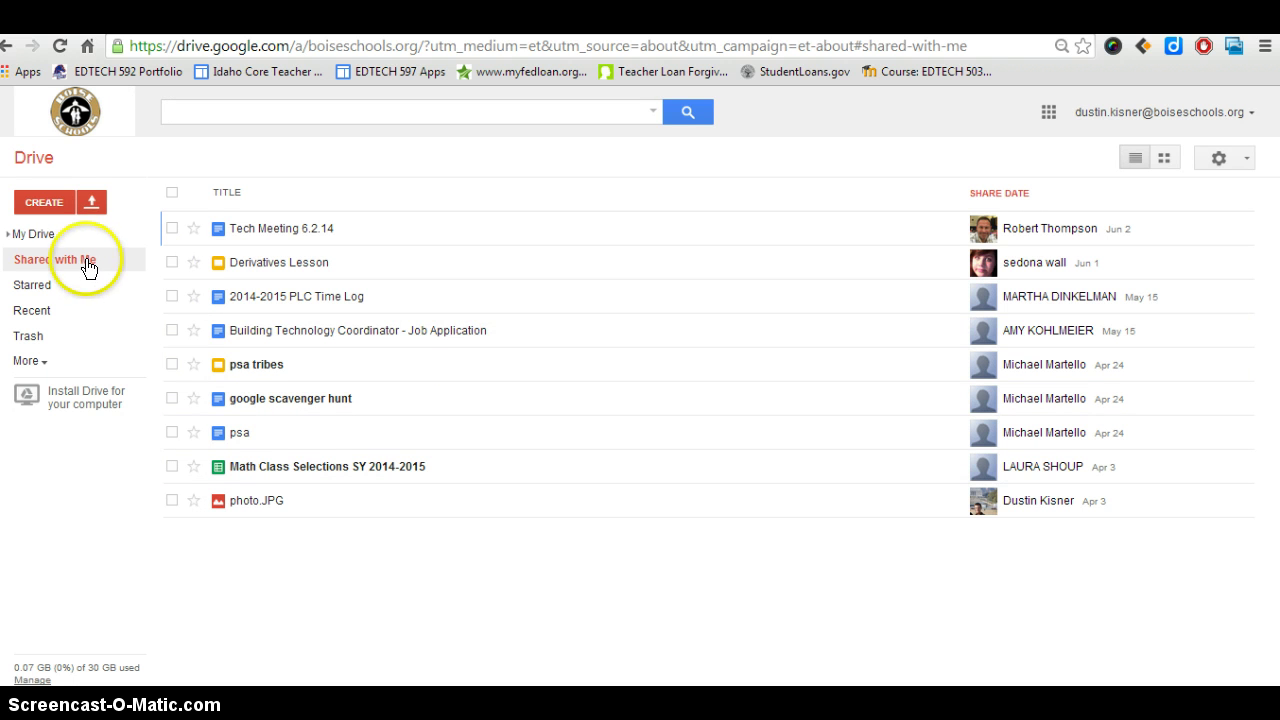
pyautogui.click(50, 237)
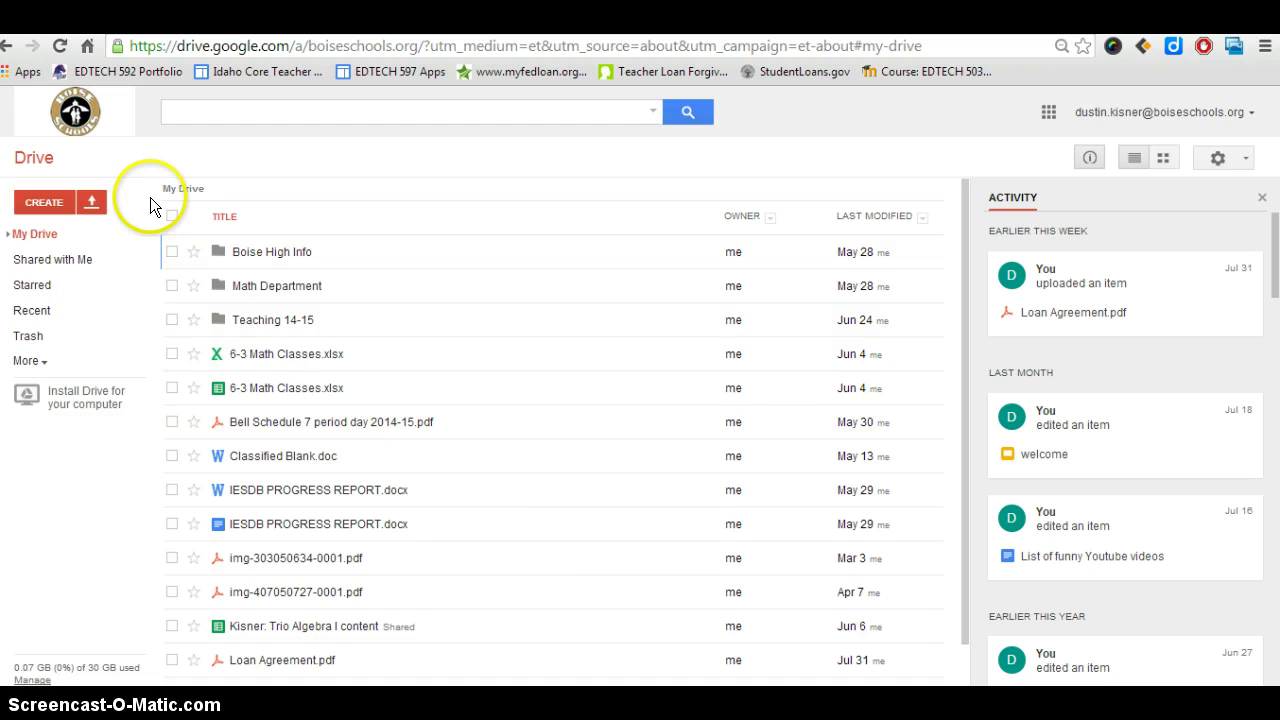
pyautogui.click(40, 288)
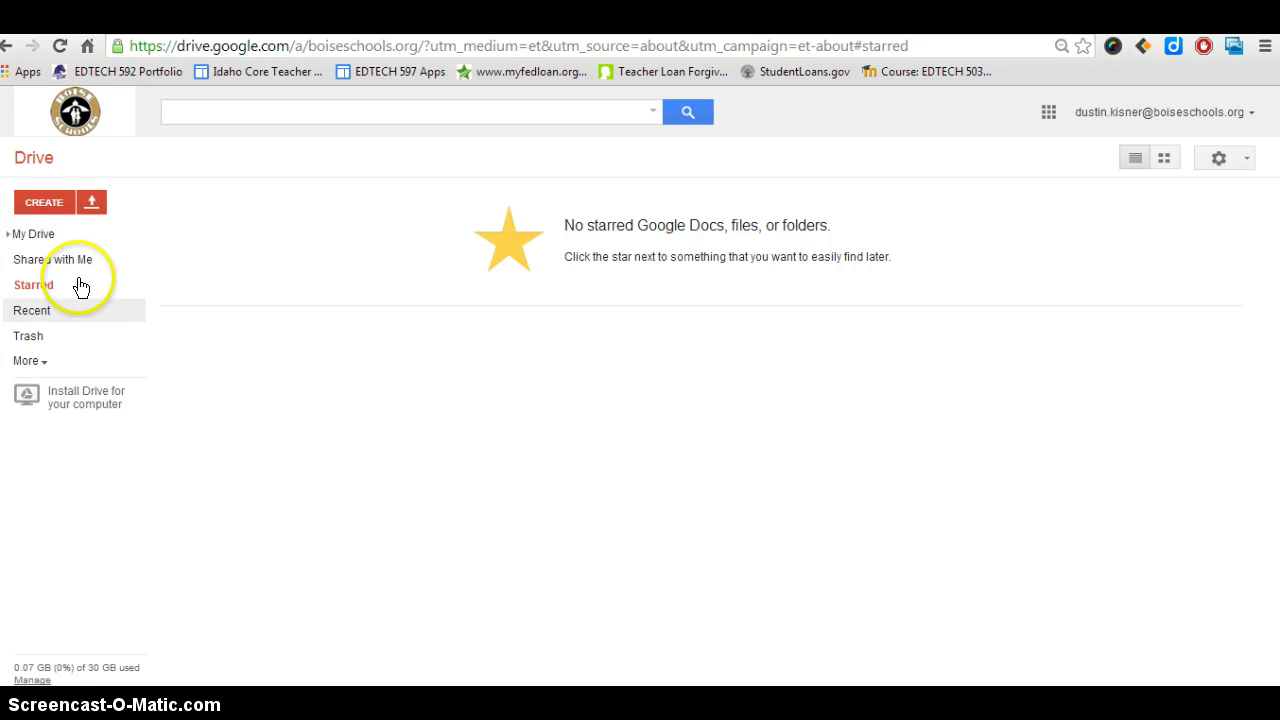
# Star Bell Schedule 7 period day 2014-15.pdf and the Math Department folder in My Drive.
pyautogui.click(34, 240)
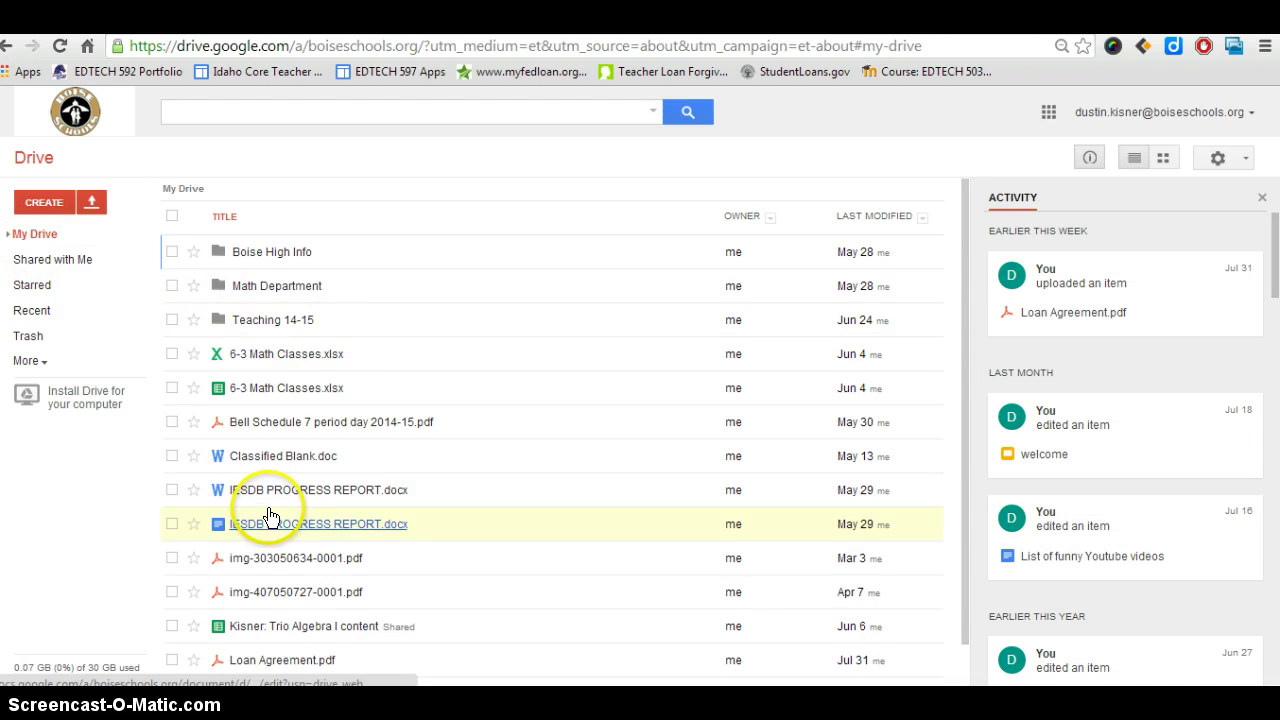
pyautogui.click(194, 422)
pyautogui.click(171, 421)
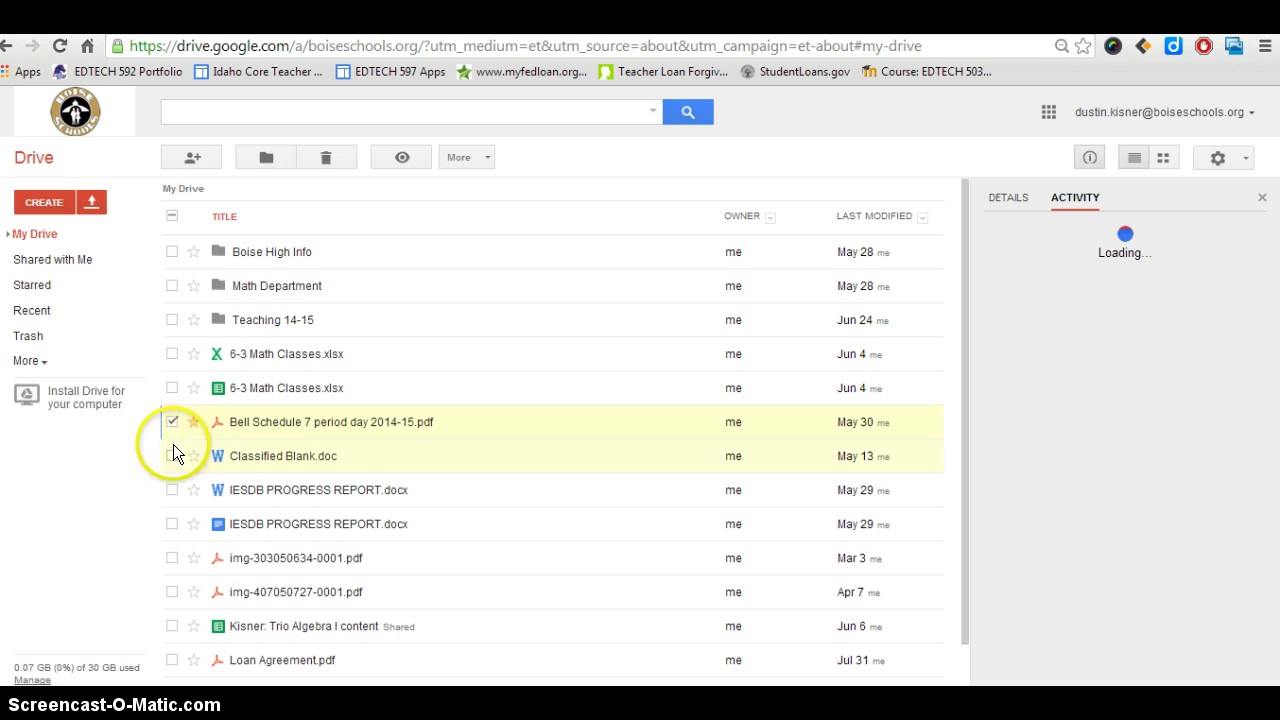
pyautogui.click(172, 422)
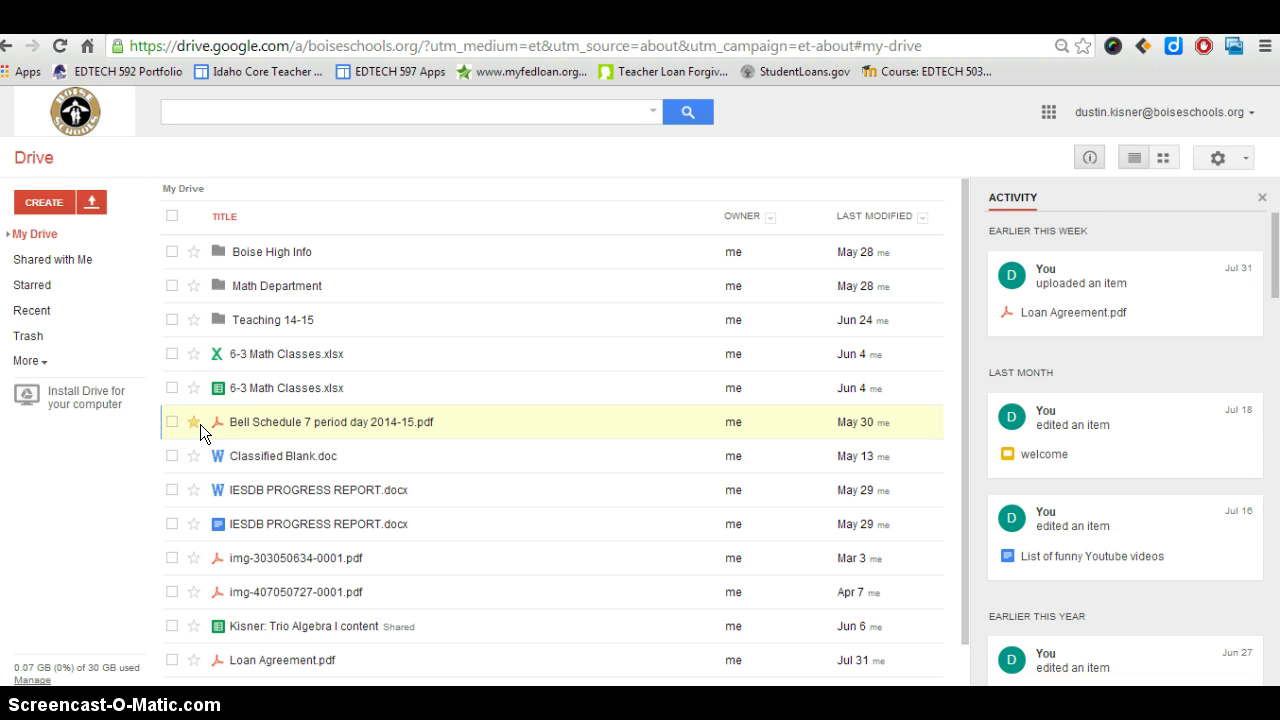
pyautogui.click(194, 286)
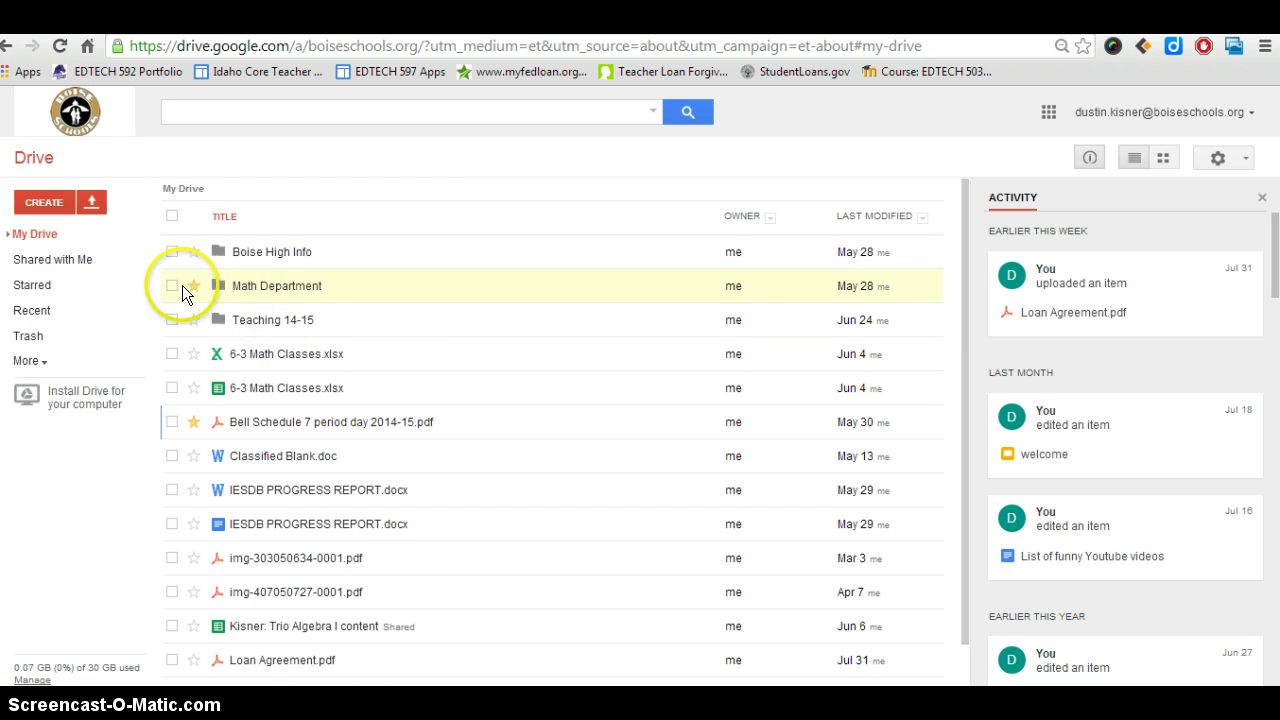
# Remove the stars from the bell schedule PDF and the Math Department folder in the Starred view.
pyautogui.click(30, 287)
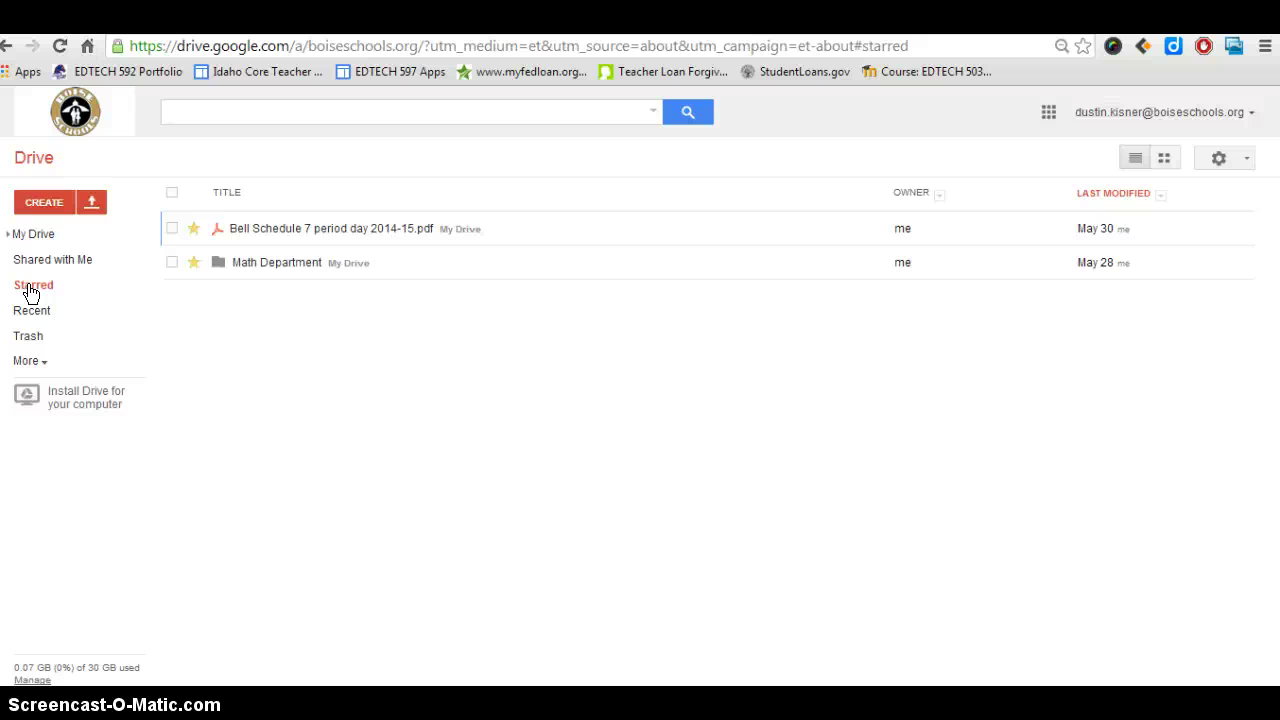
pyautogui.click(116, 194)
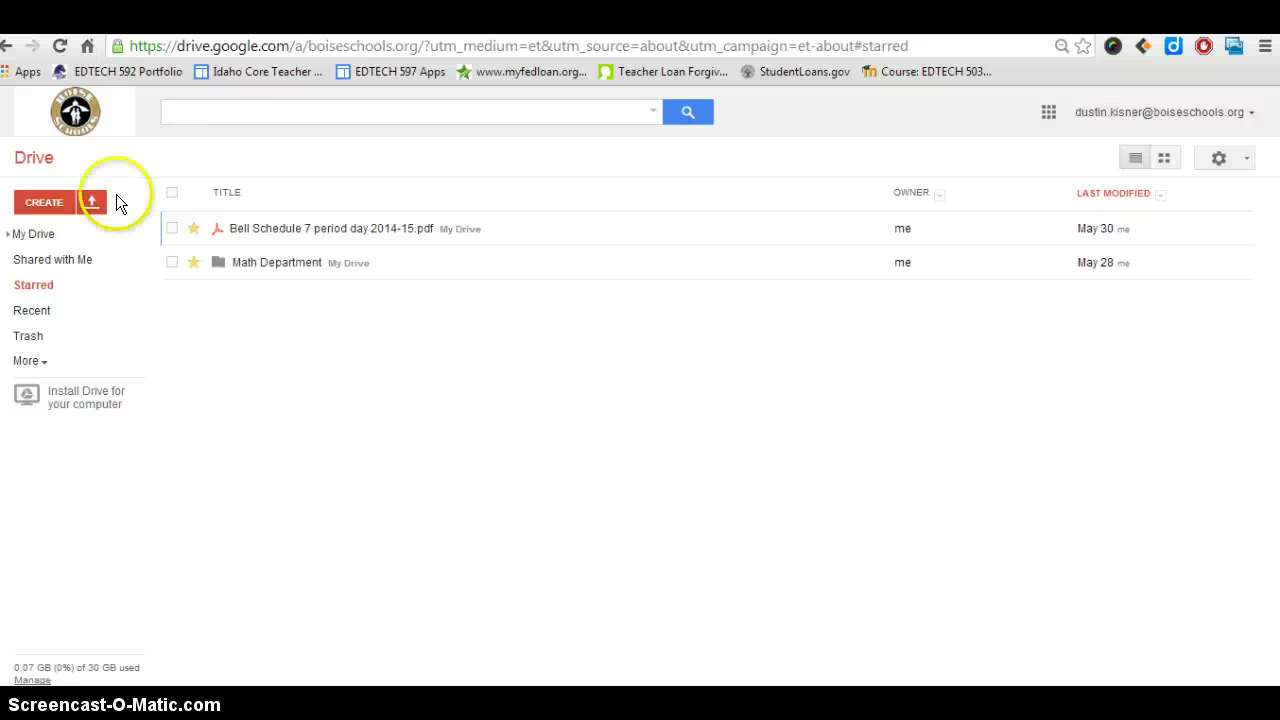
pyautogui.click(194, 228)
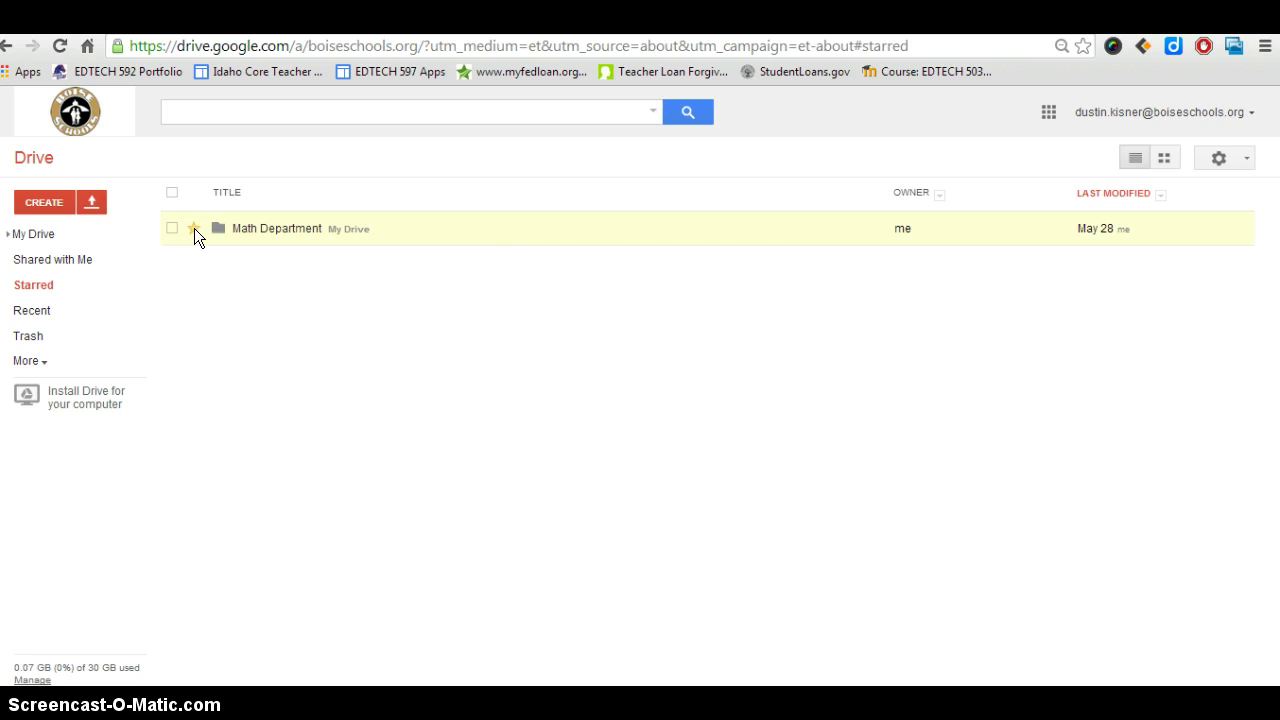
pyautogui.click(194, 228)
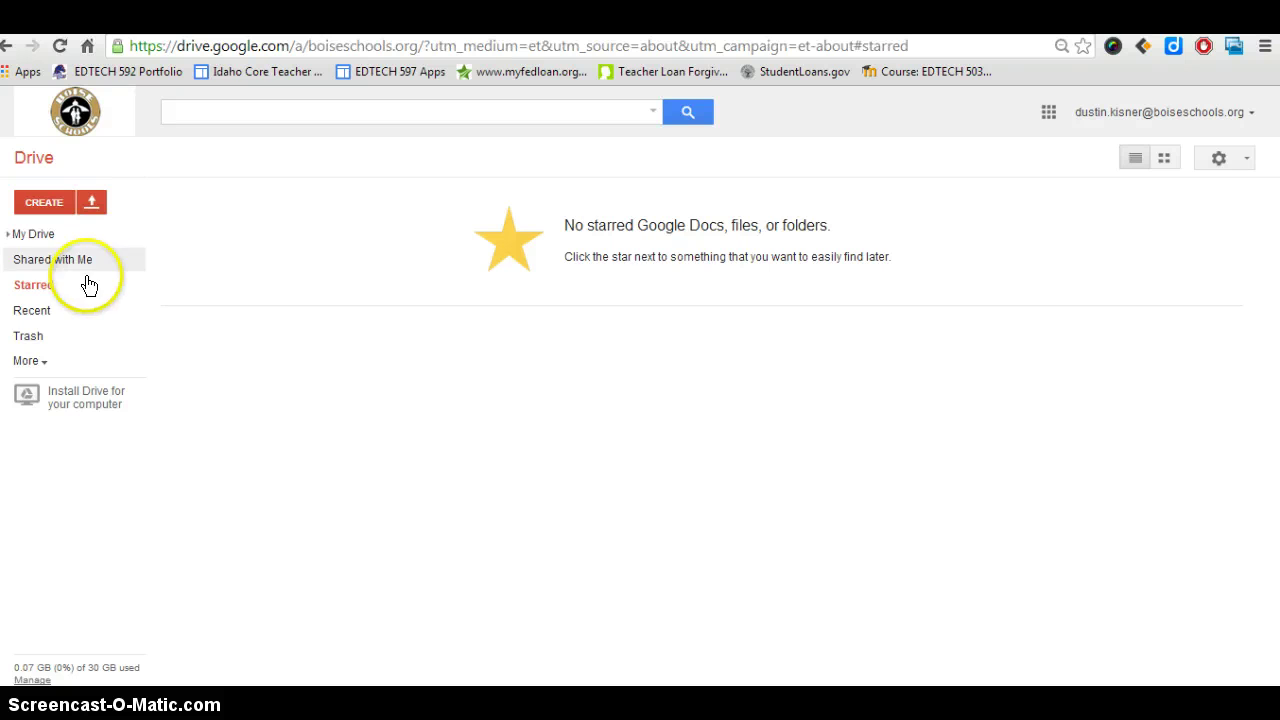
# View the recently opened files and the contents of the trash.
pyautogui.click(34, 312)
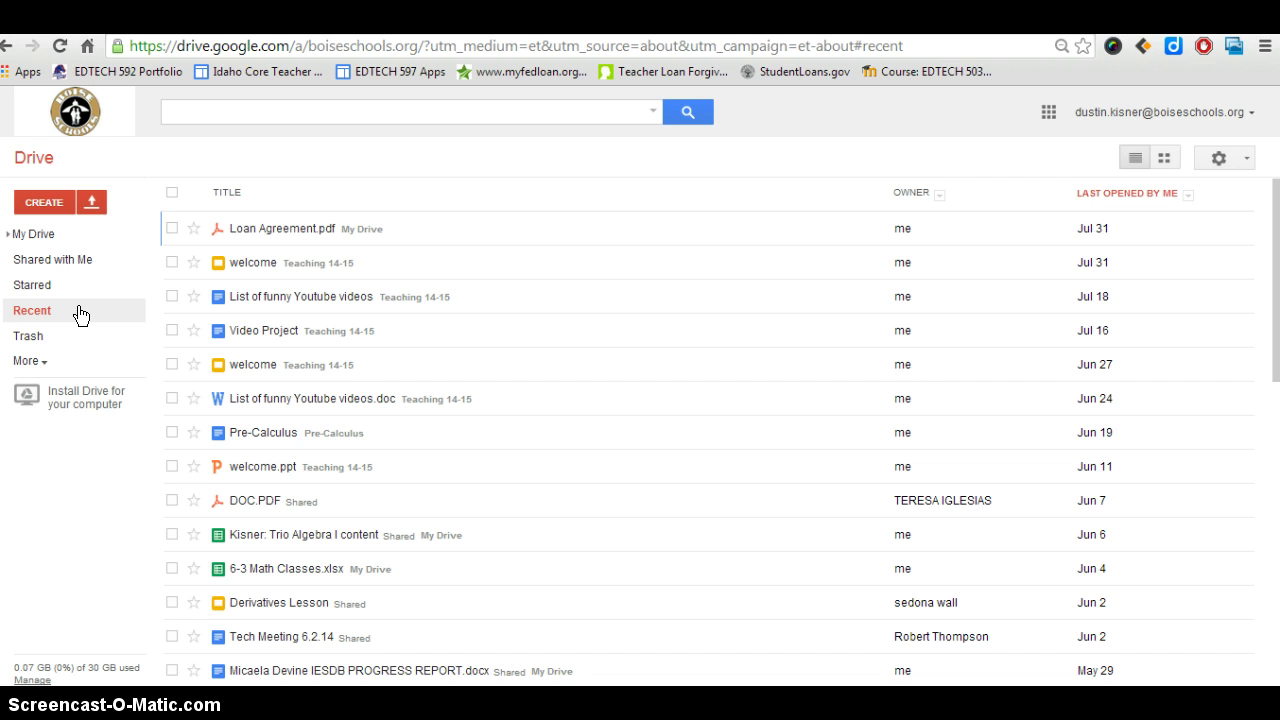
pyautogui.click(766, 268)
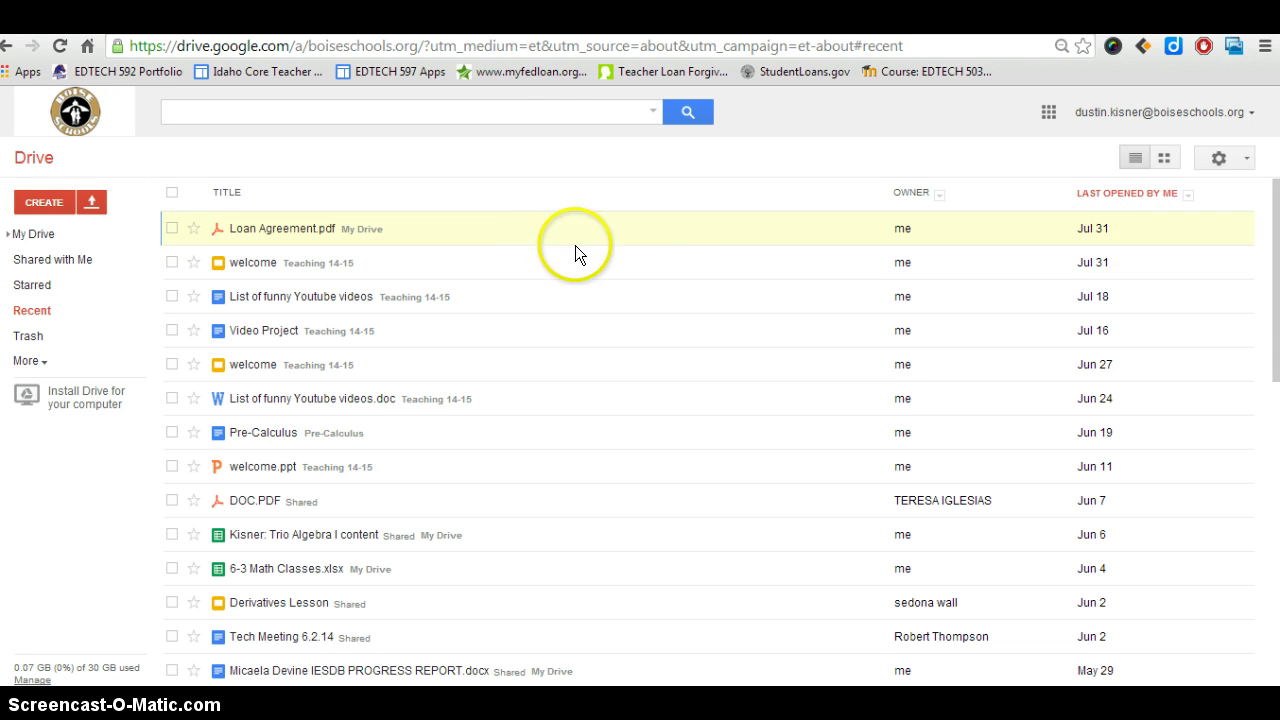
pyautogui.click(37, 343)
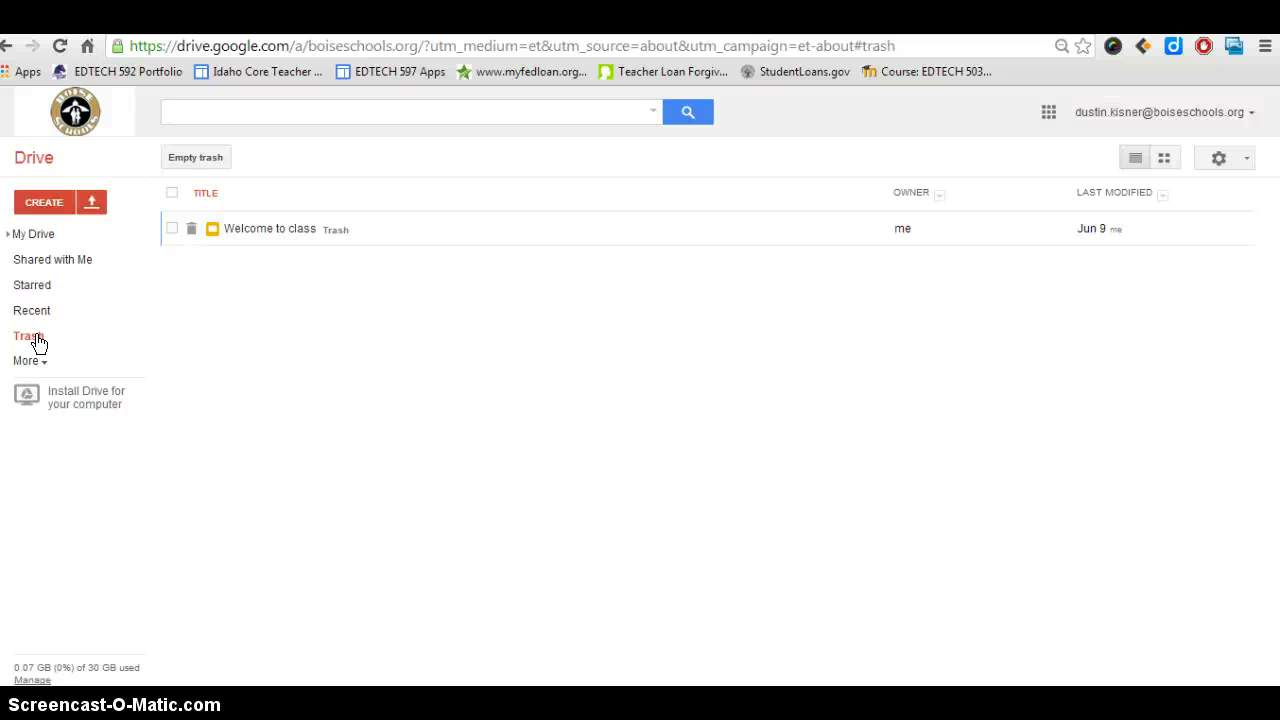
pyautogui.click(543, 288)
# Create a folder named Introduction inside the Teaching 14-15 folder of My Drive.
pyautogui.click(68, 240)
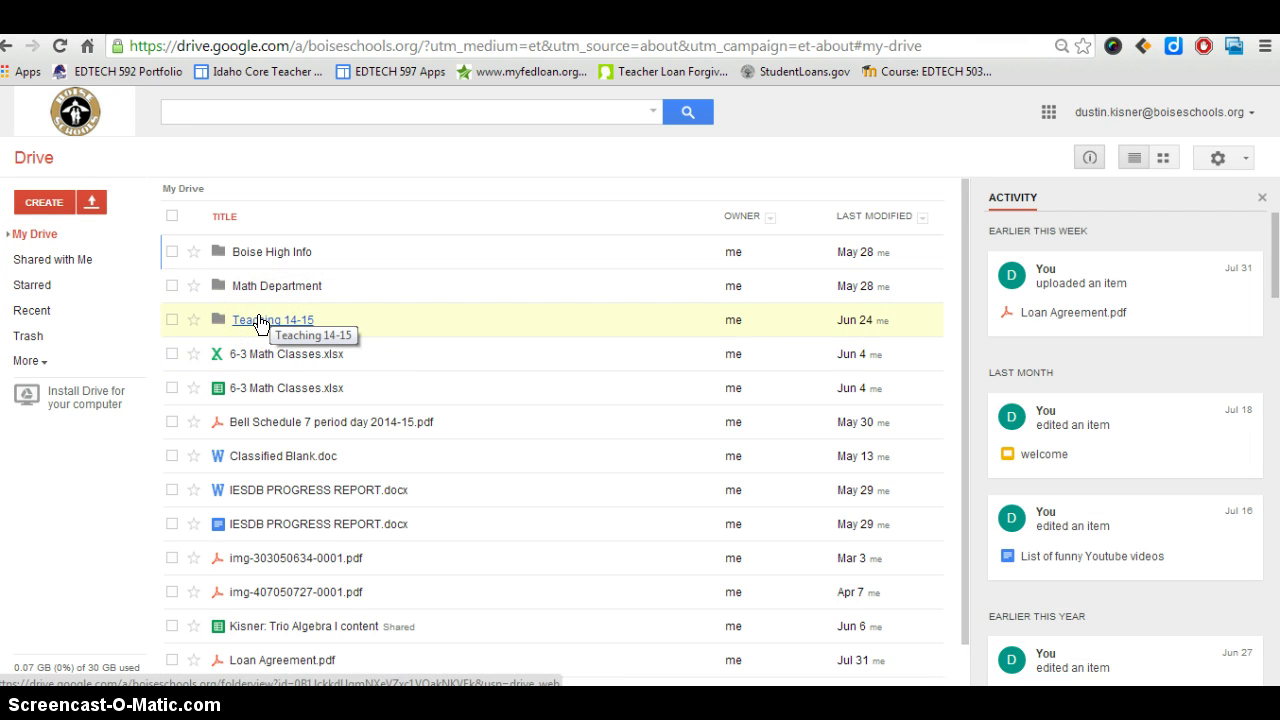
pyautogui.click(258, 320)
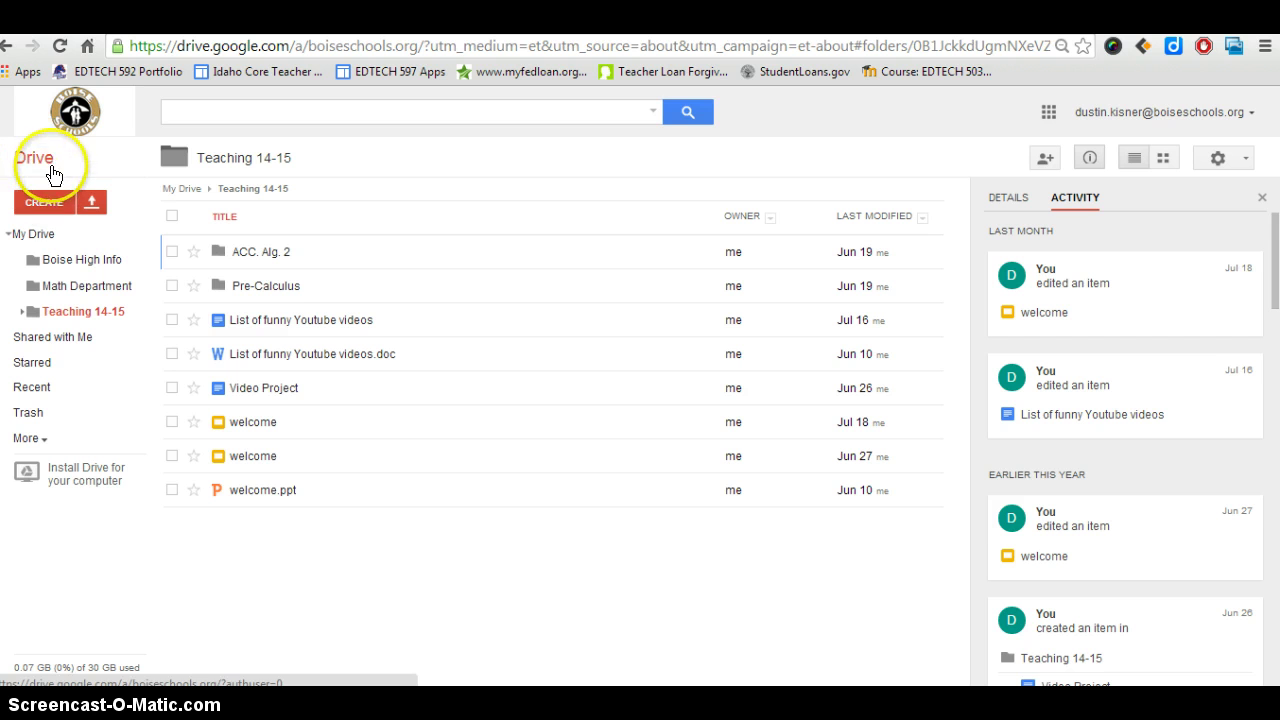
pyautogui.click(43, 203)
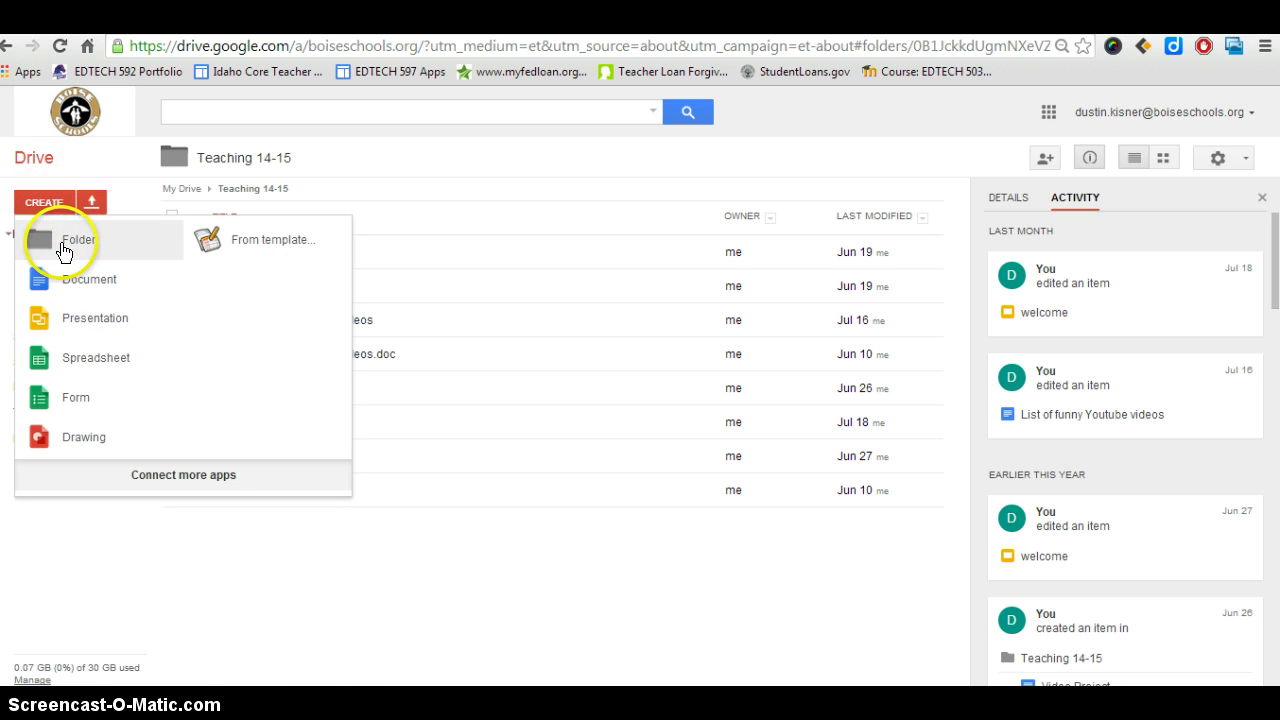
pyautogui.click(63, 250)
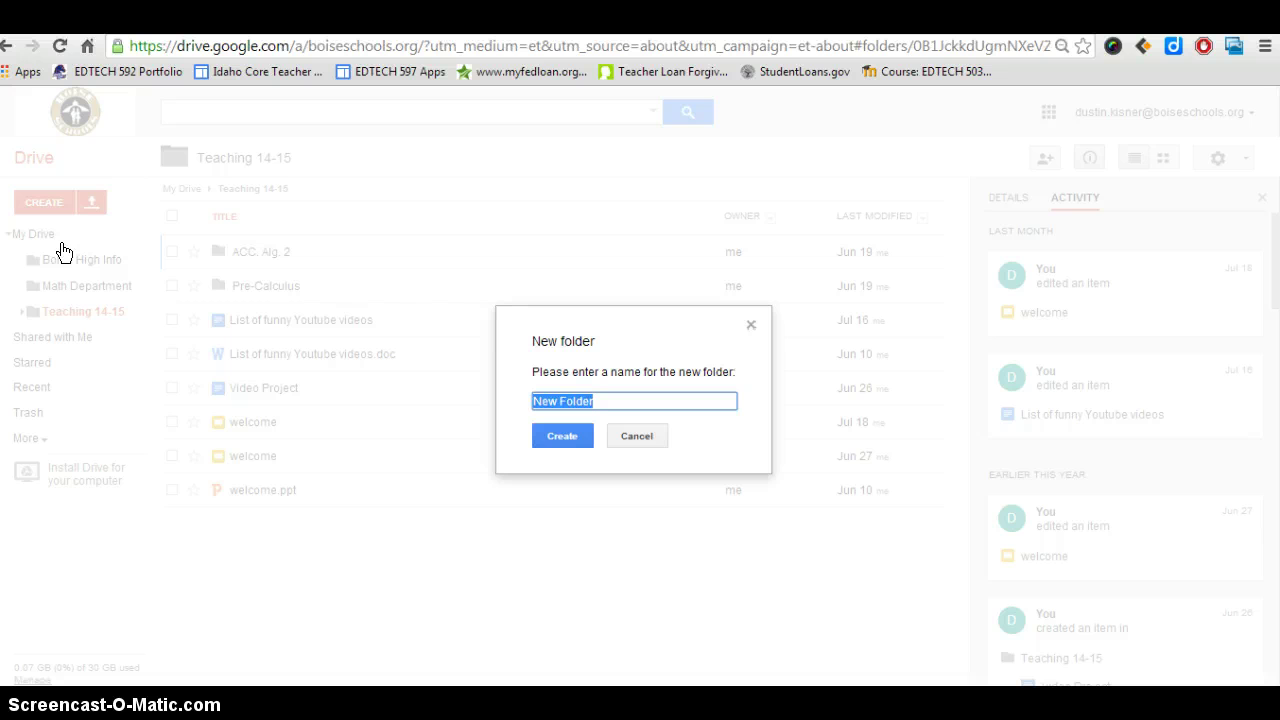
pyautogui.click(613, 400)
pyautogui.press('BackSpace')
pyautogui.press('BackSpace')
pyautogui.press('BackSpace')
pyautogui.press('BackSpace')
pyautogui.press('BackSpace')
pyautogui.press('BackSpace')
pyautogui.press('BackSpace')
pyautogui.press('BackSpace')
pyautogui.press('BackSpace')
pyautogui.press('BackSpace')
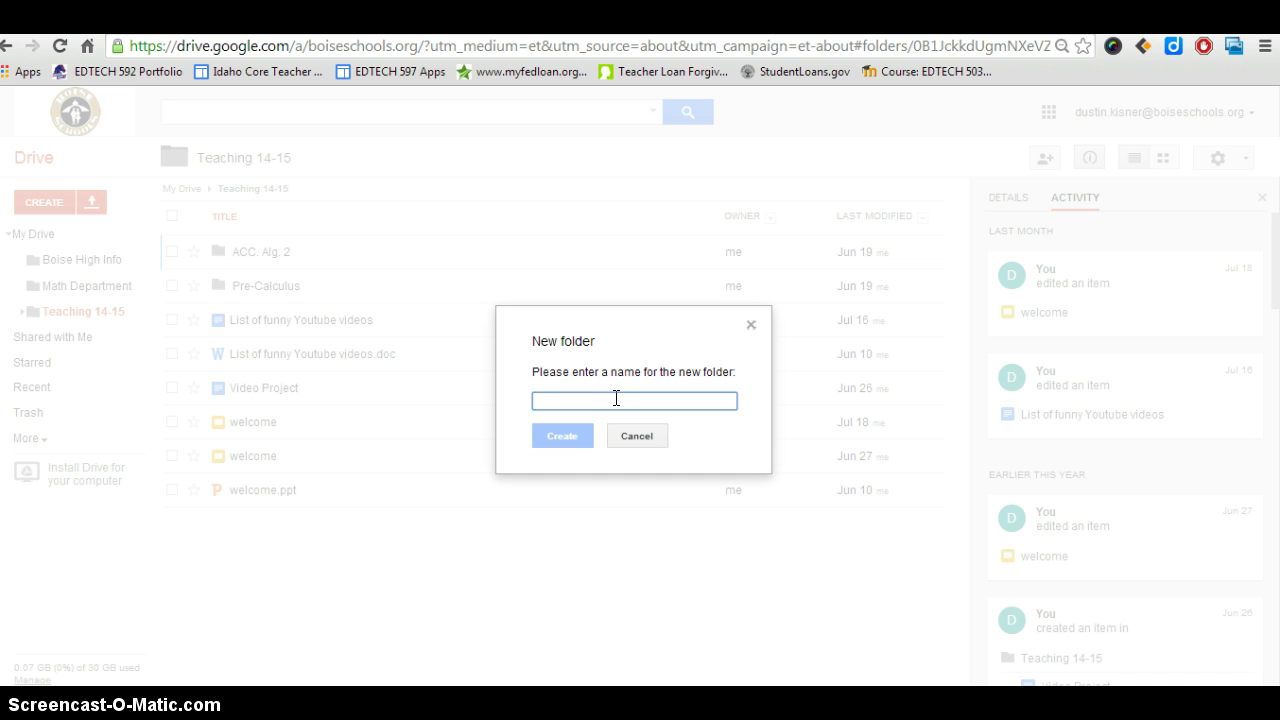
pyautogui.write('Intr')
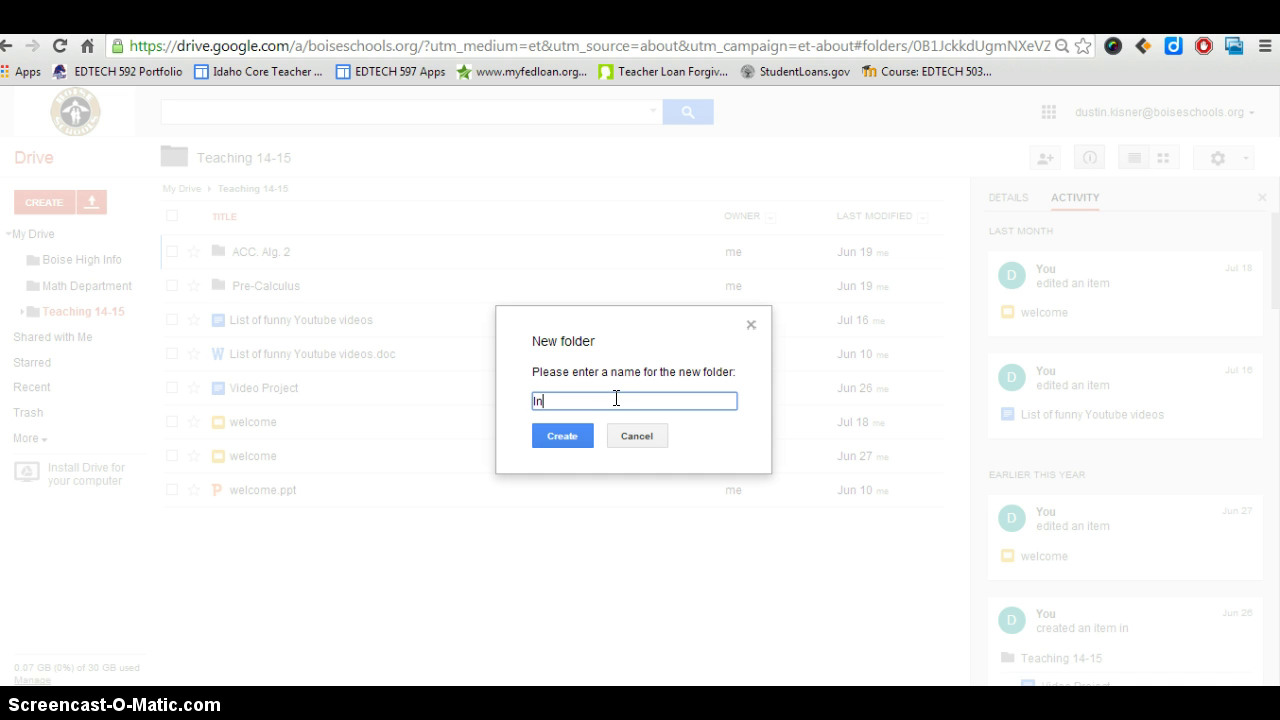
pyautogui.write('oduction')
pyautogui.click(575, 440)
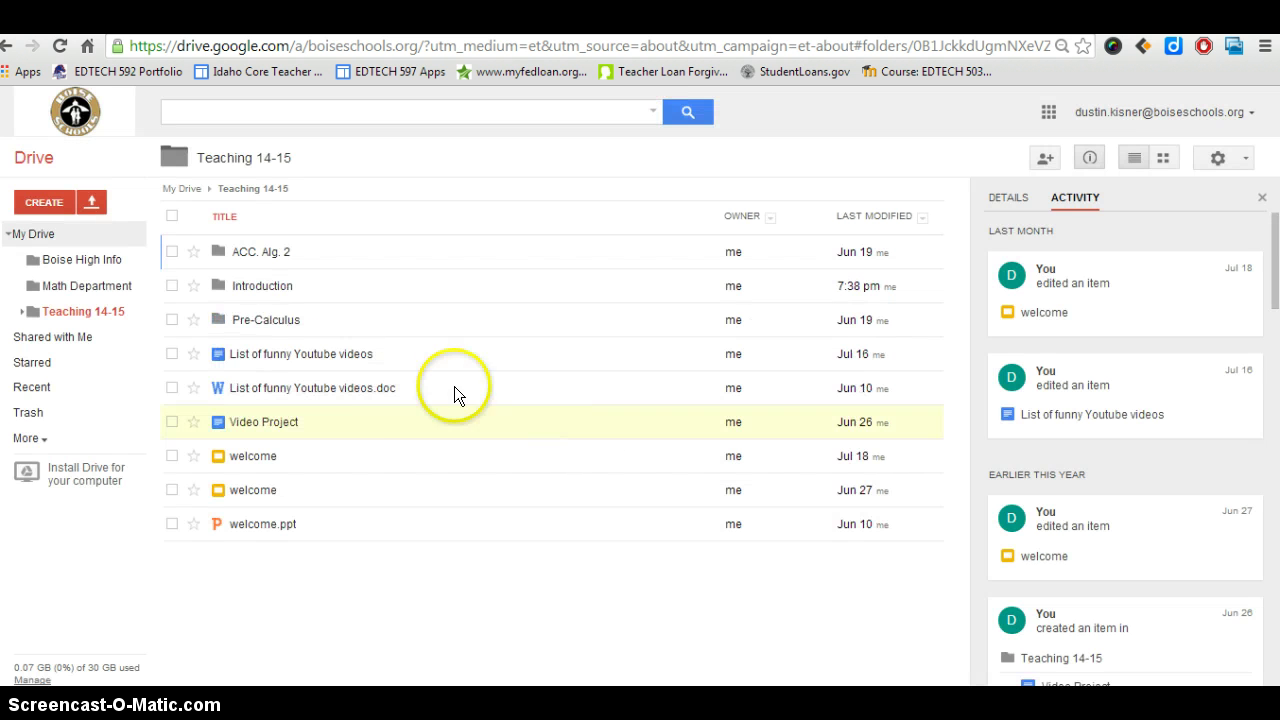
# Look inside the Introduction folder and return to the Teaching 14-15 folder.
pyautogui.click(272, 287)
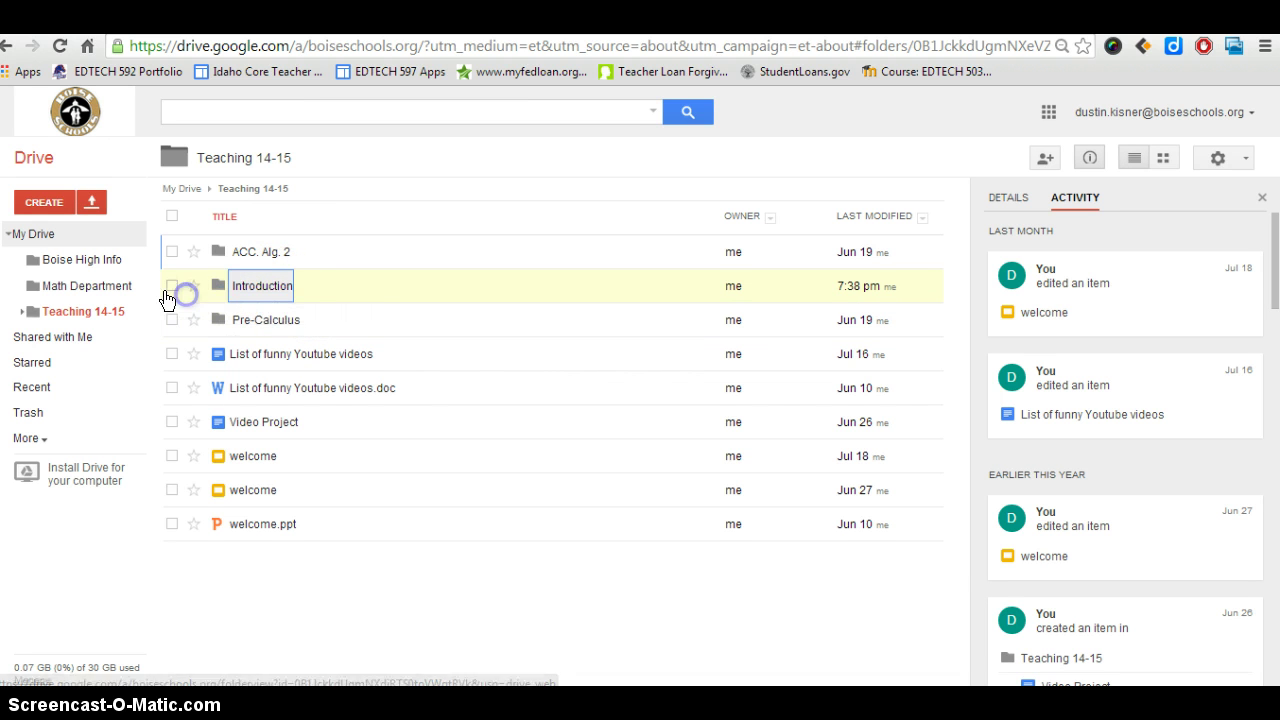
pyautogui.click(288, 285)
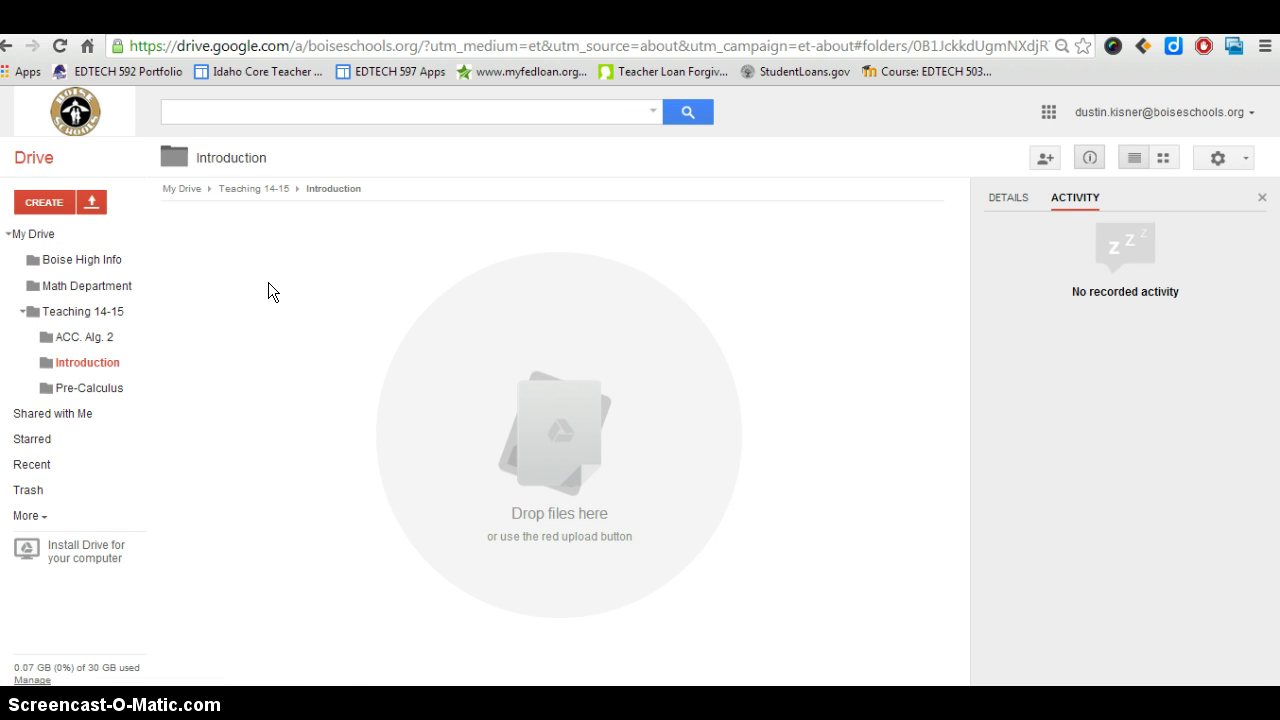
pyautogui.click(255, 190)
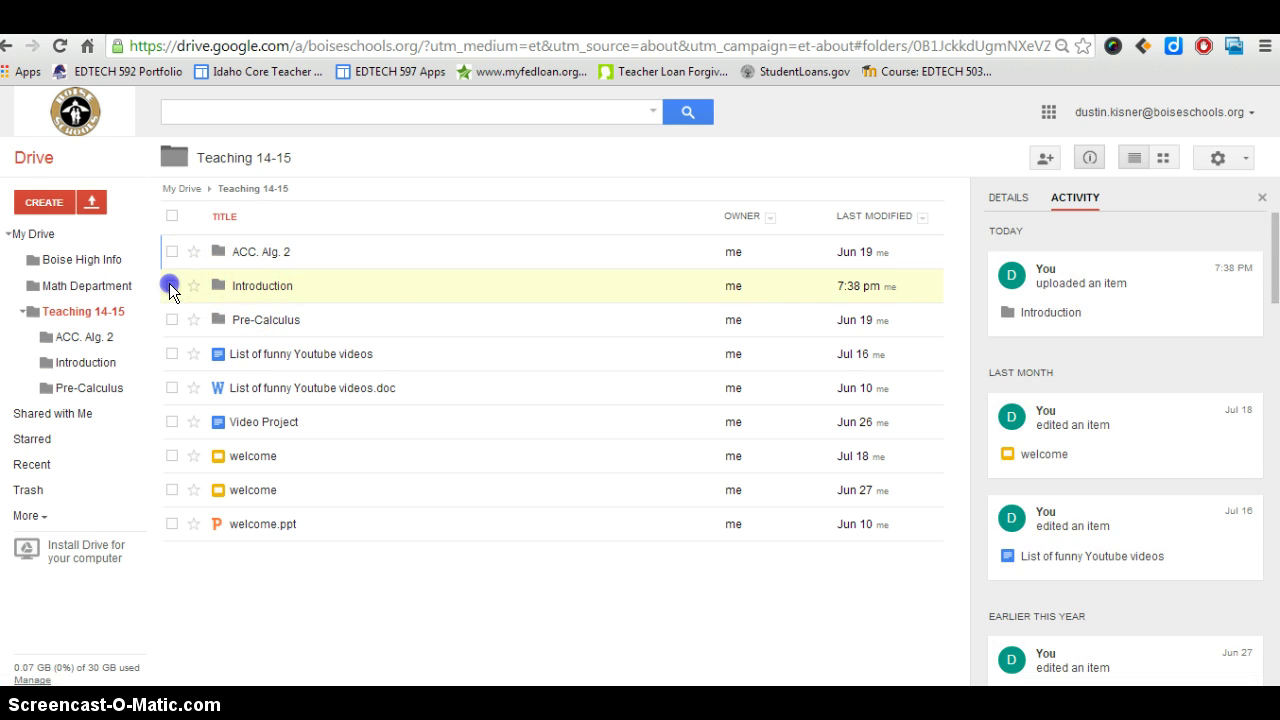
# Move the Introduction folder inside Teaching 14-15 to the trash.
pyautogui.click(169, 285)
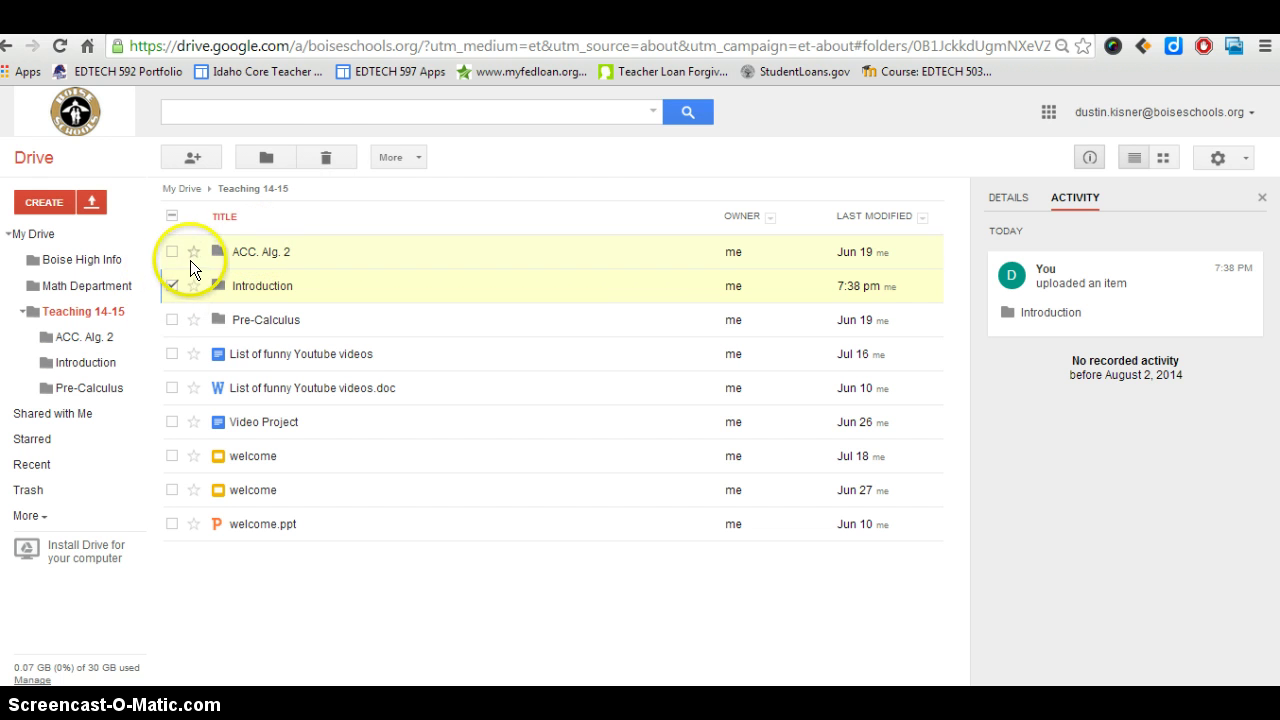
pyautogui.click(329, 155)
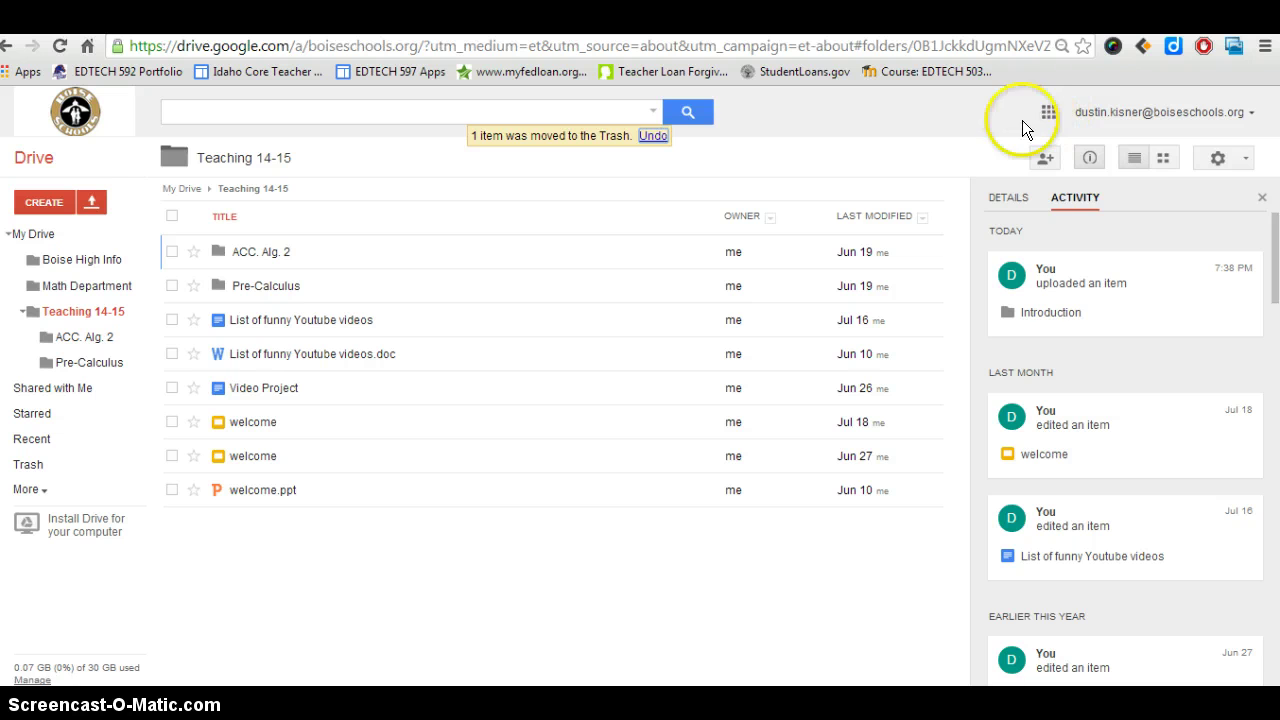
# View the list of available Google apps, close it, and return to the top level of My Drive.
pyautogui.click(1048, 112)
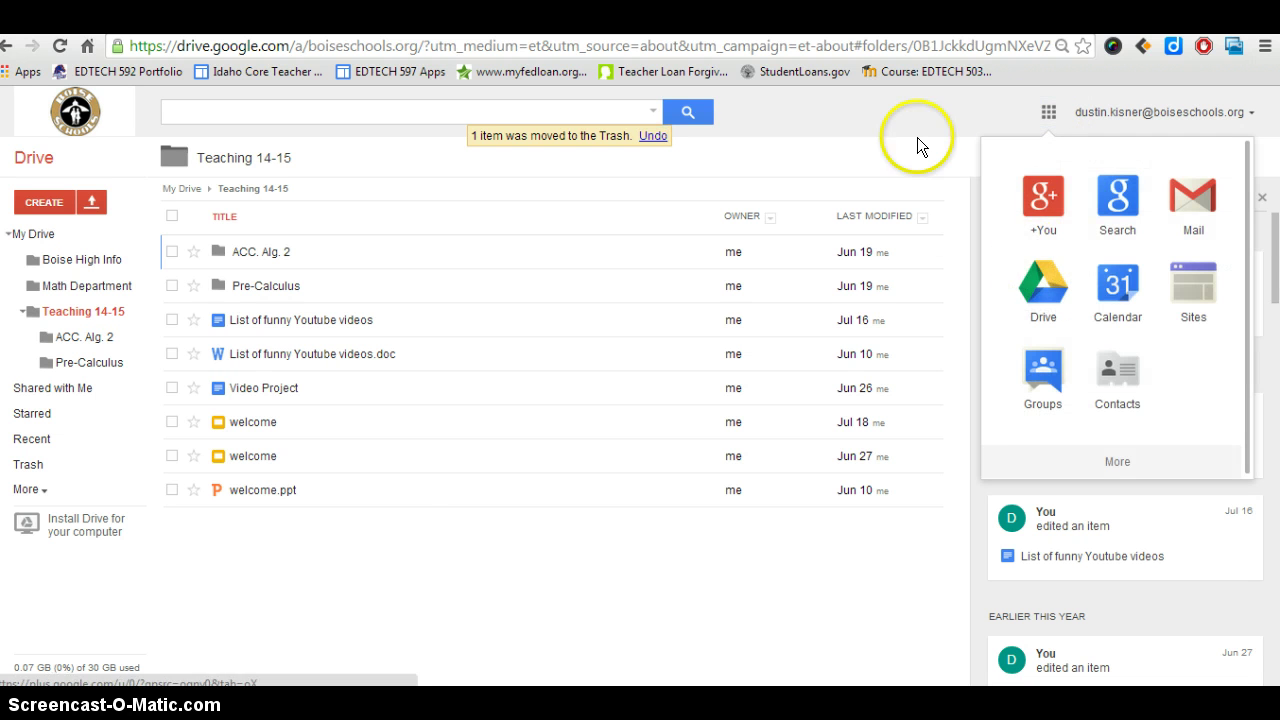
pyautogui.click(889, 102)
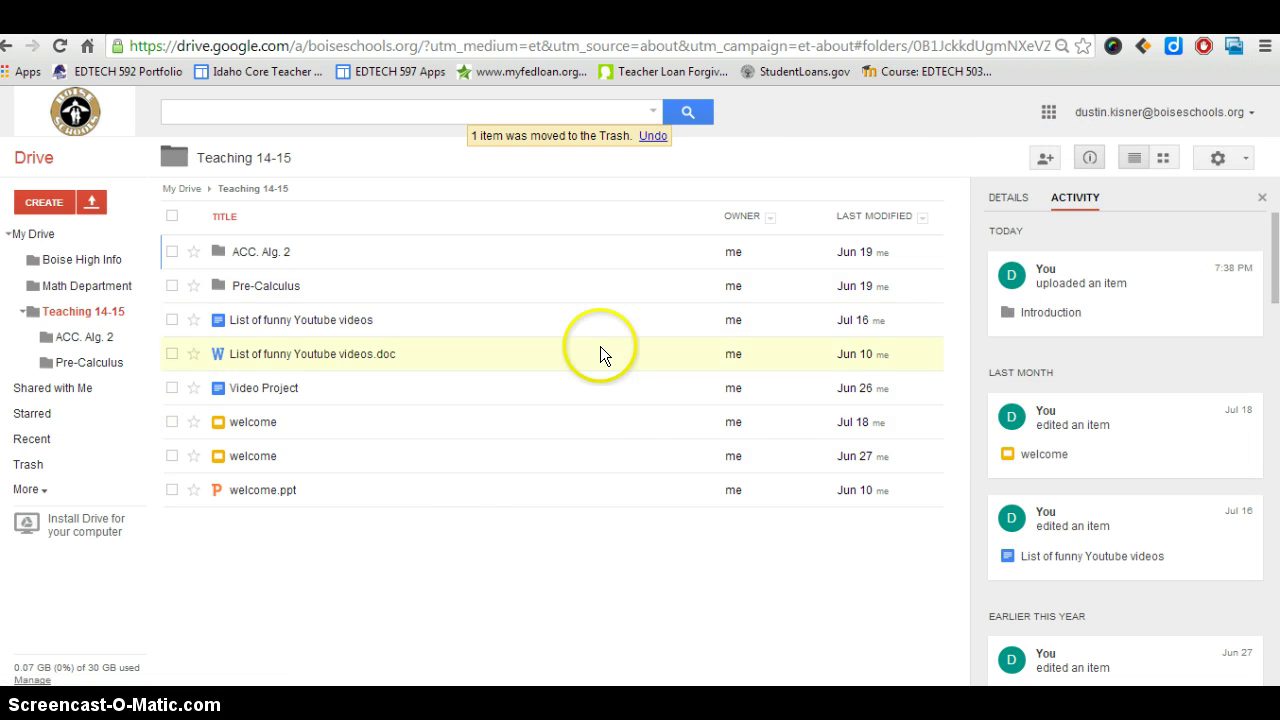
pyautogui.click(30, 236)
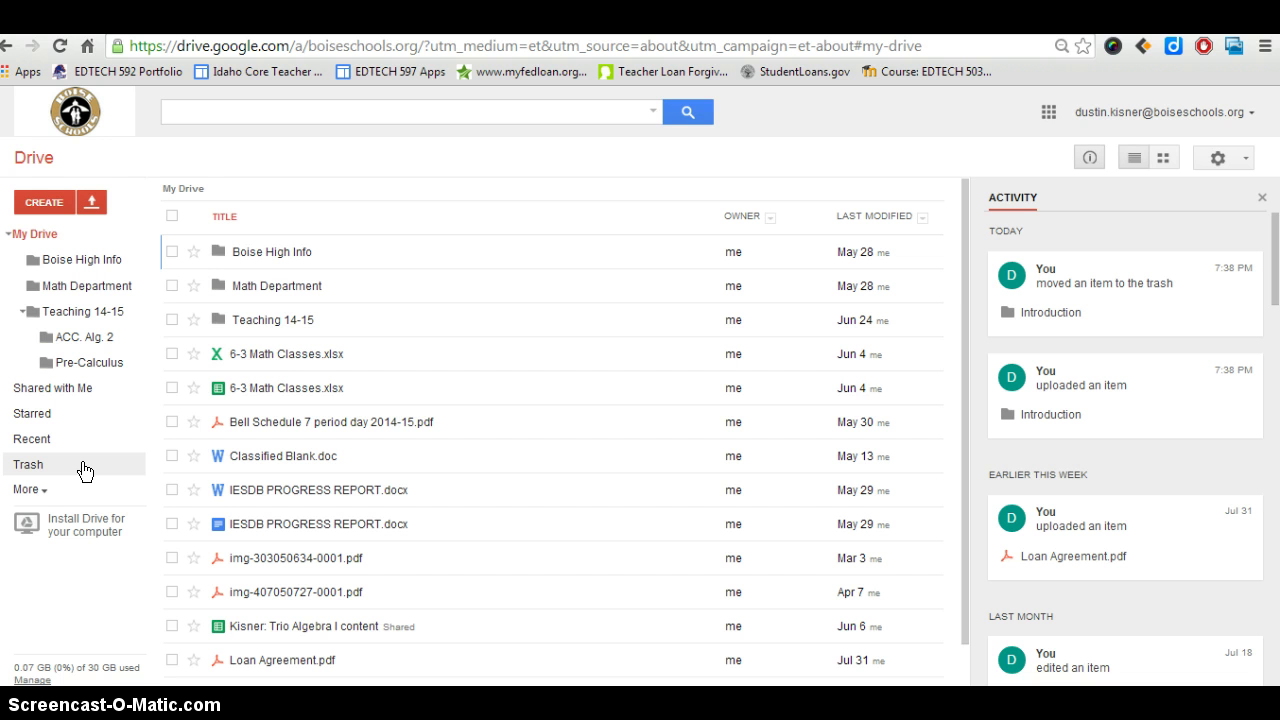
pyautogui.click(53, 198)
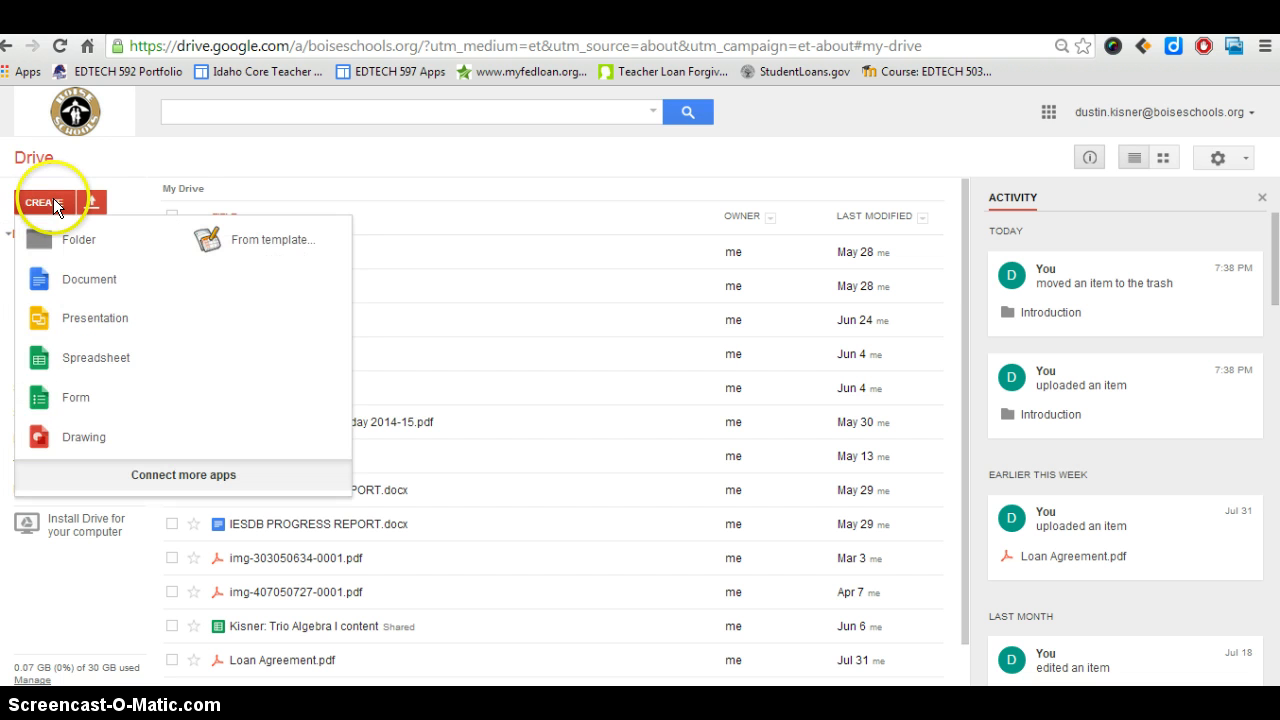
pyautogui.click(86, 250)
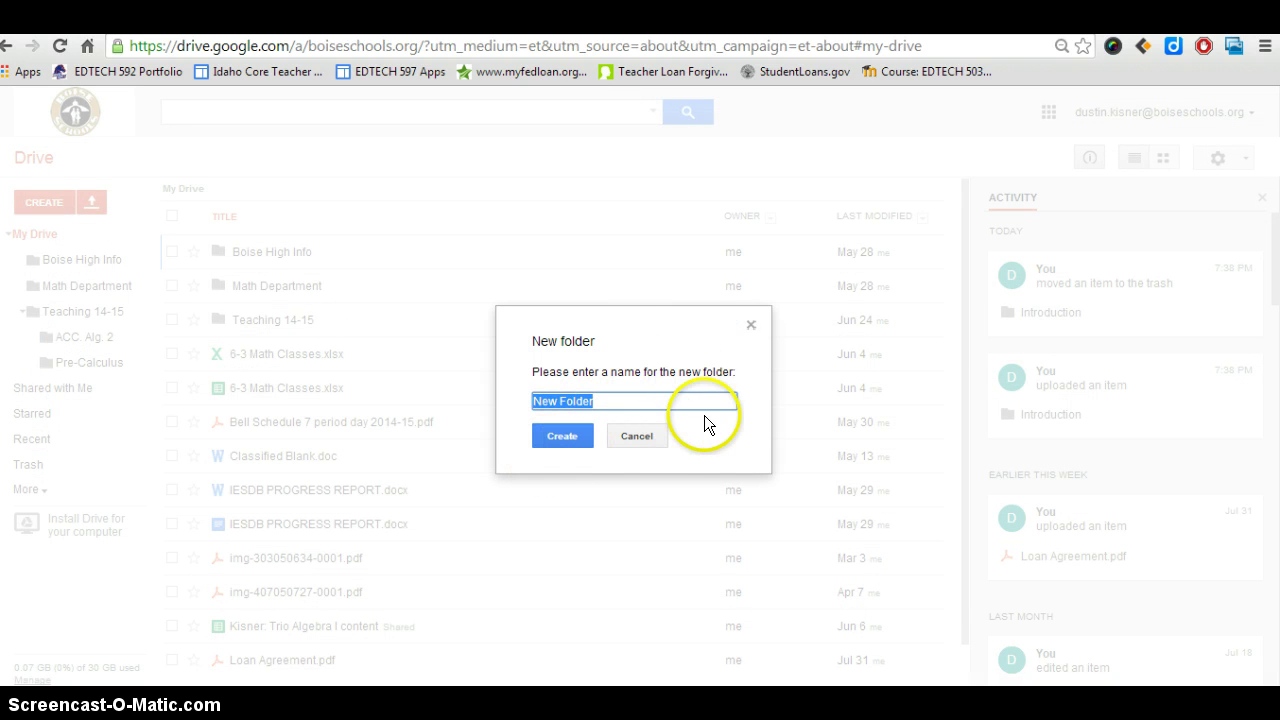
pyautogui.click(652, 436)
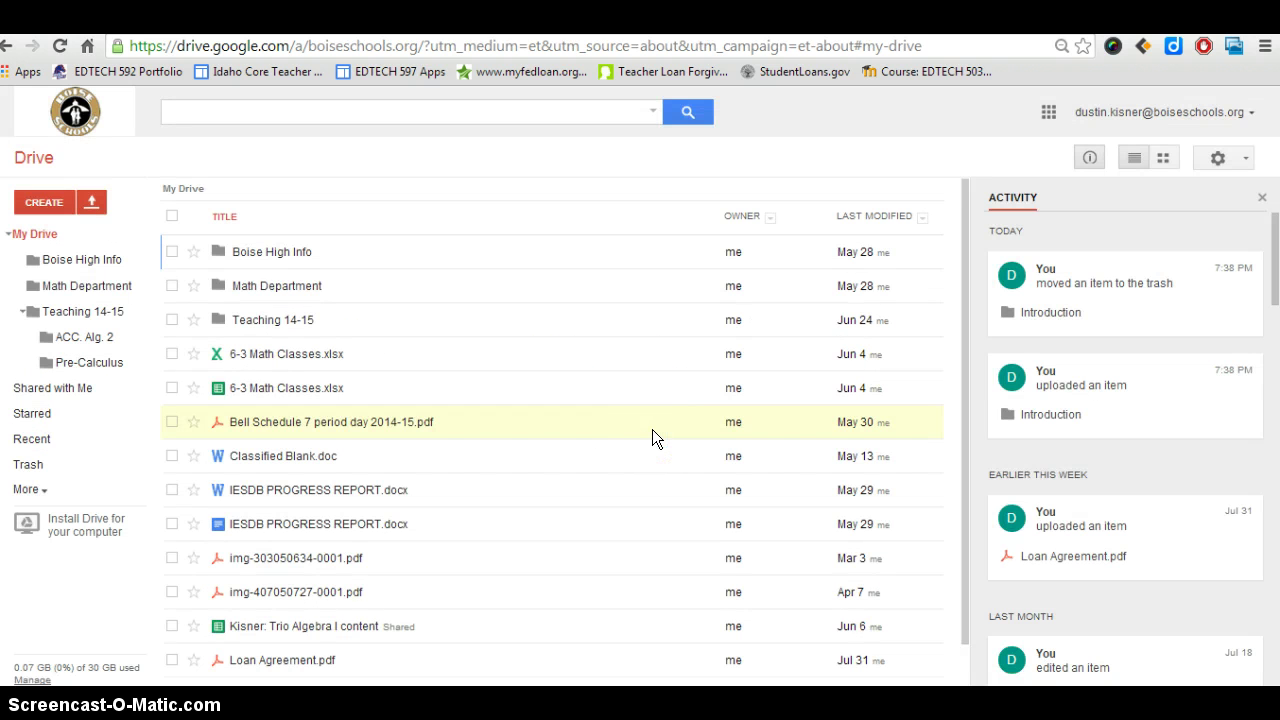